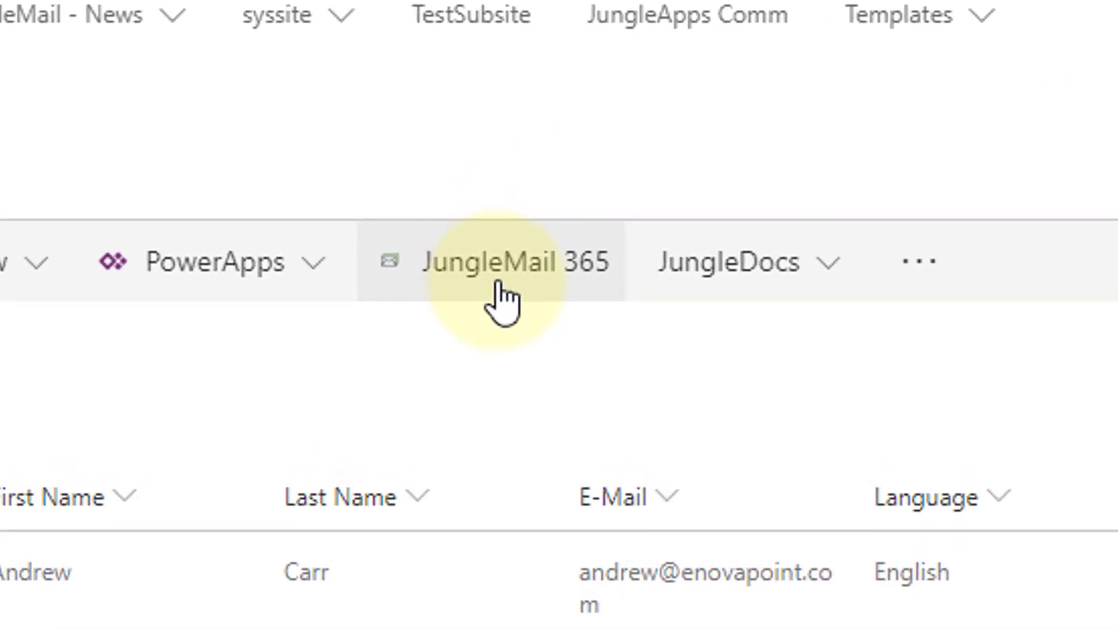
Start a JungleMail 365 campaign titled "Newsletter Campaign" and filter the Contacts list recipients by the EnovaPoint view
click(499, 285)
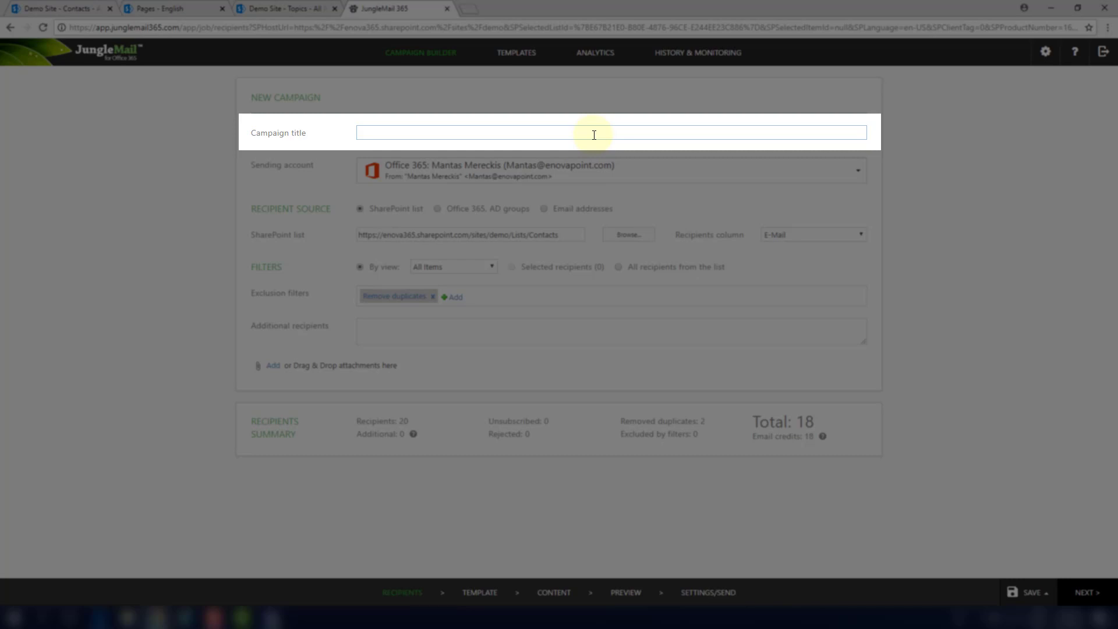
text(Newsletter Campaign)
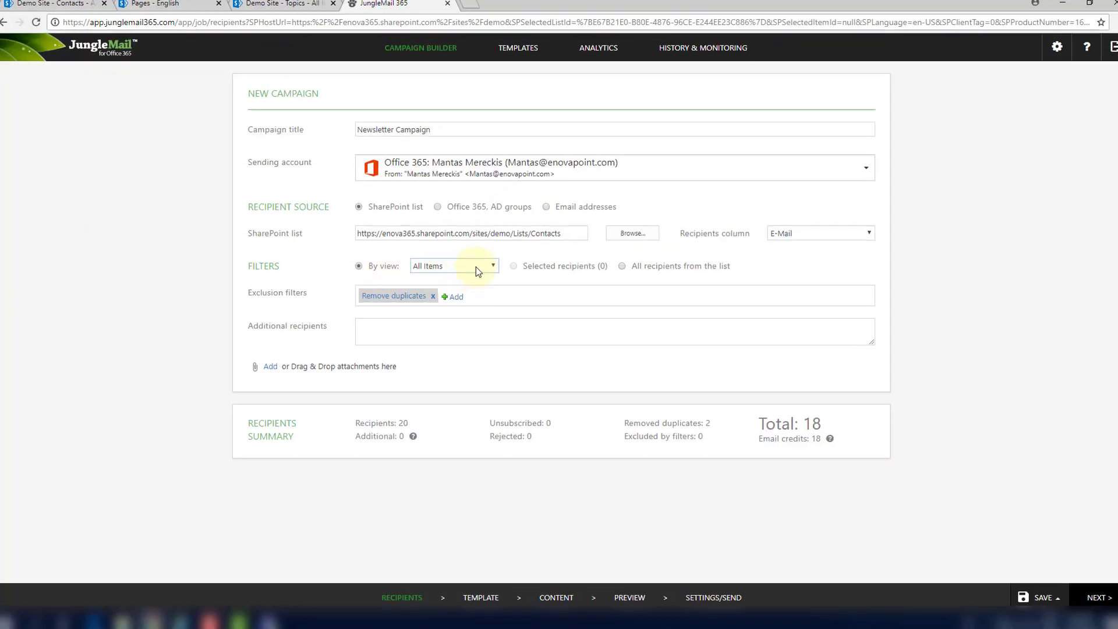
click(476, 268)
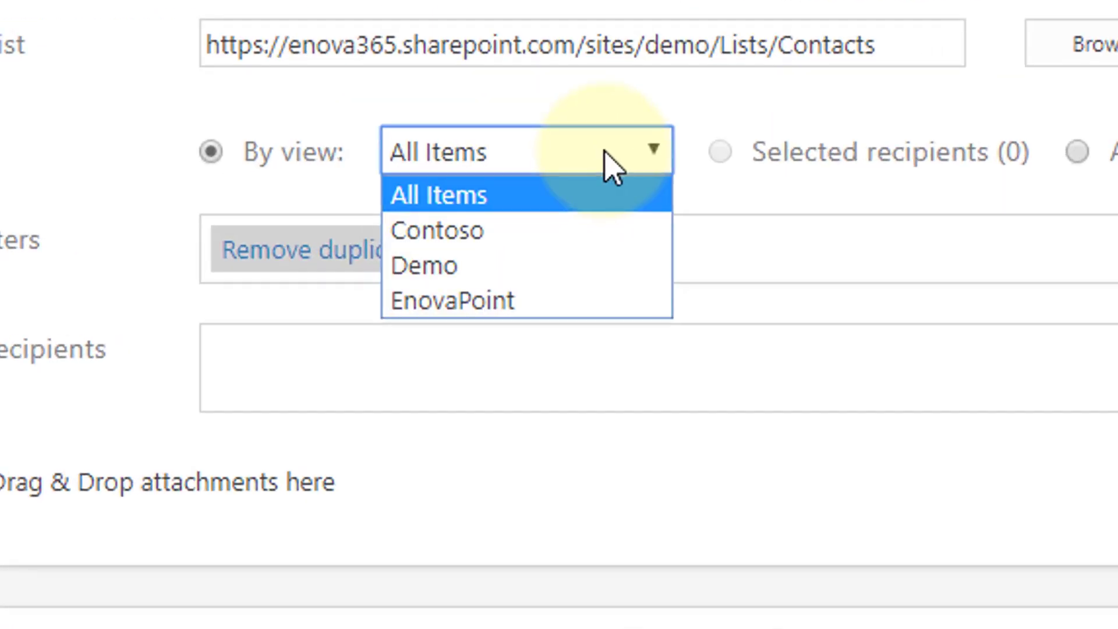
click(511, 310)
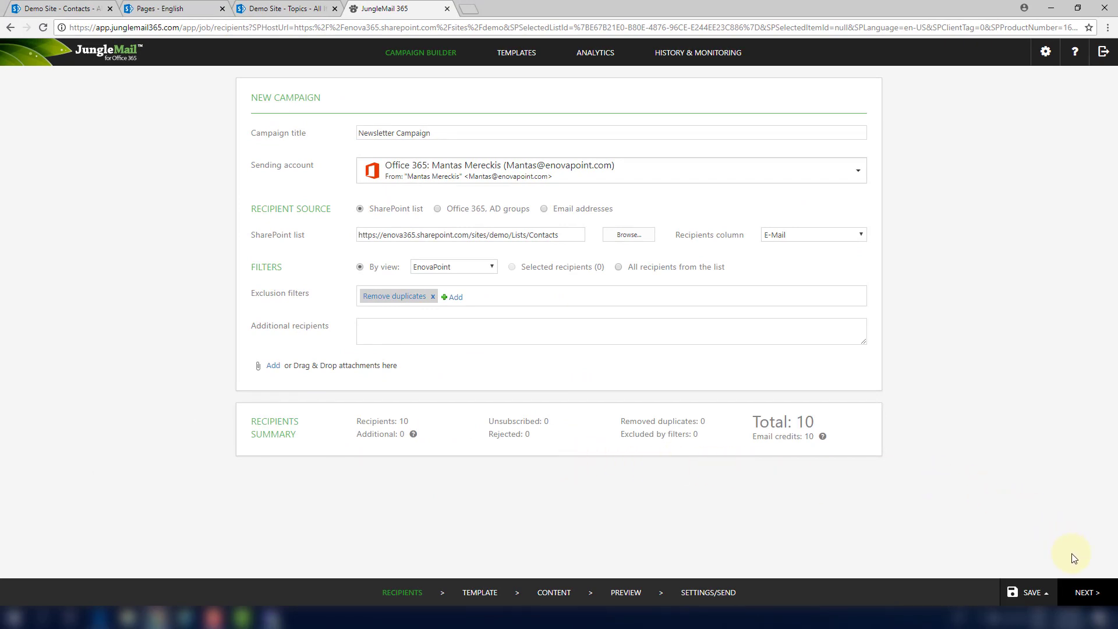
Proceed to template selection and use the saved "Weekly Newsletter (2lvl Automation)" template for the campaign
click(1085, 580)
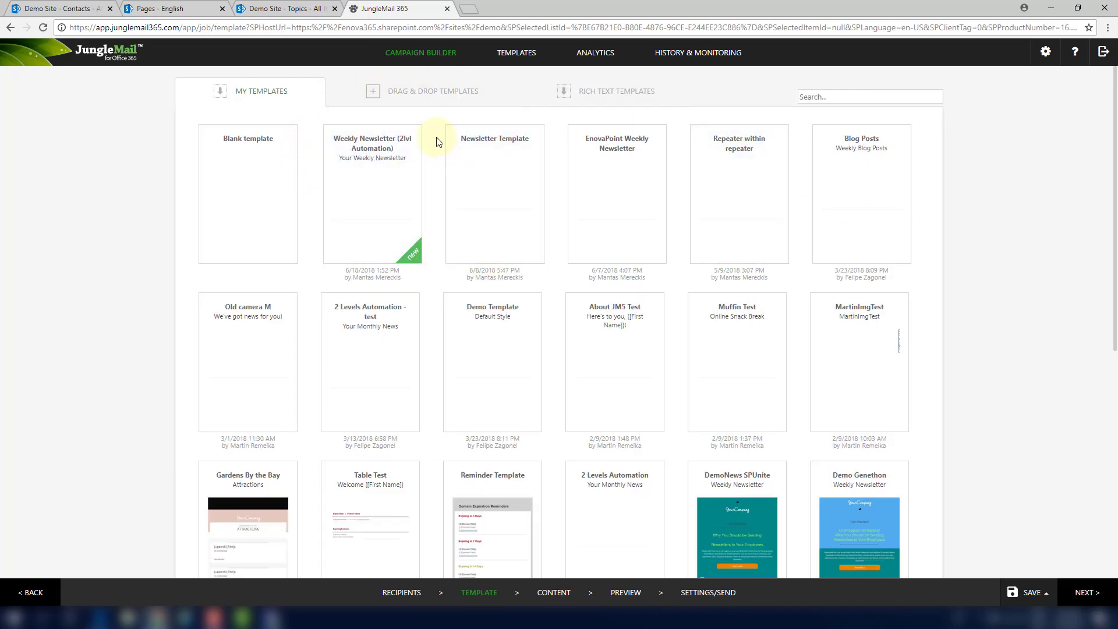
click(432, 100)
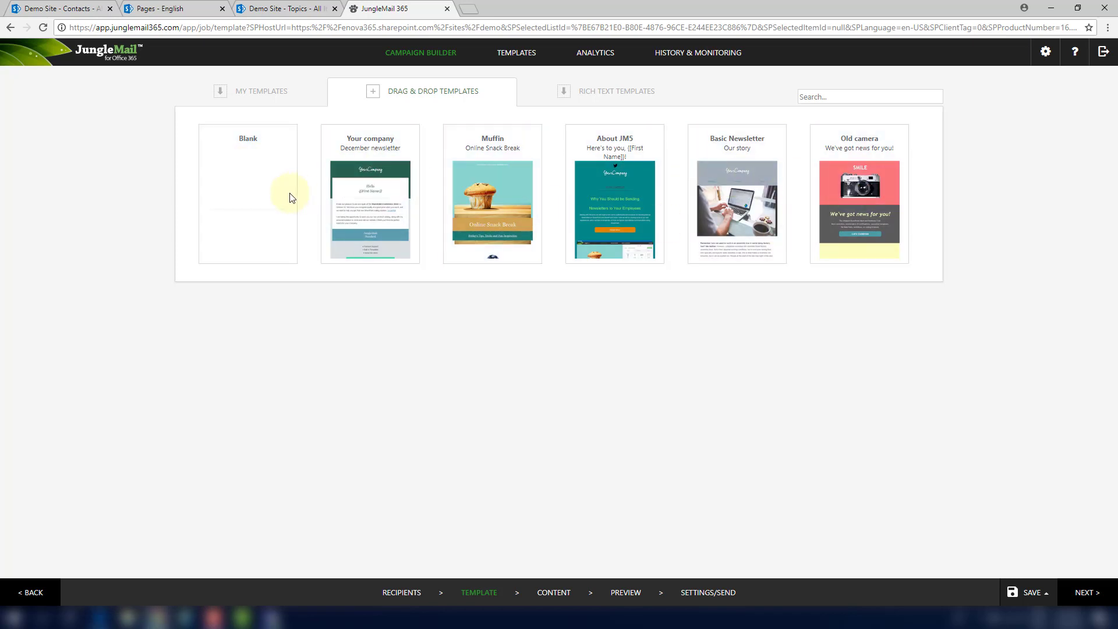
mouse_move(262, 190)
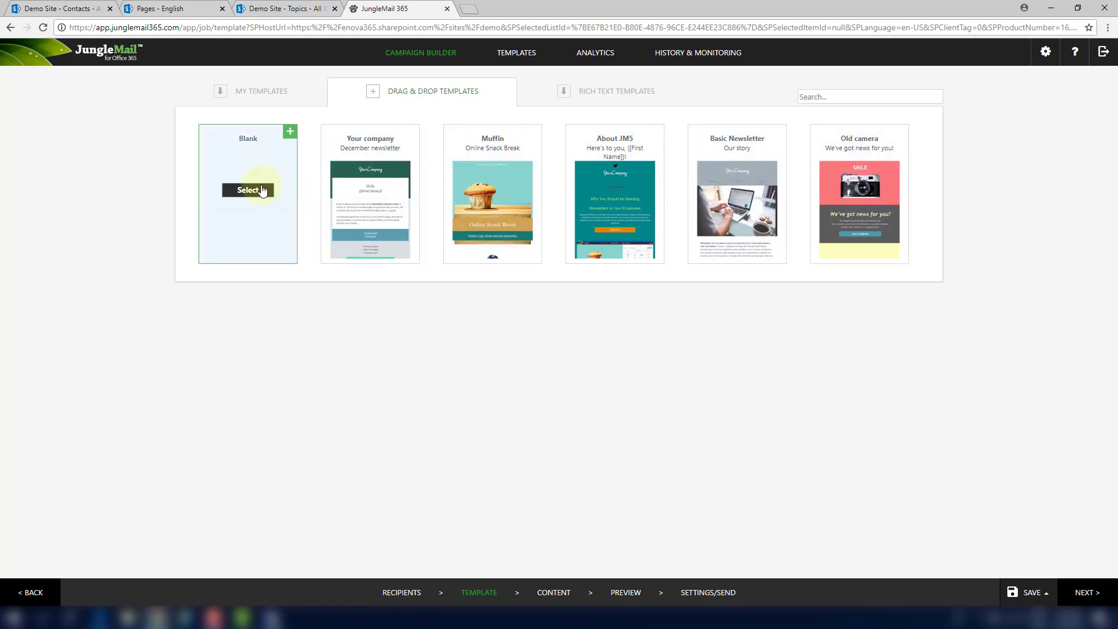
click(257, 98)
mouse_move(367, 150)
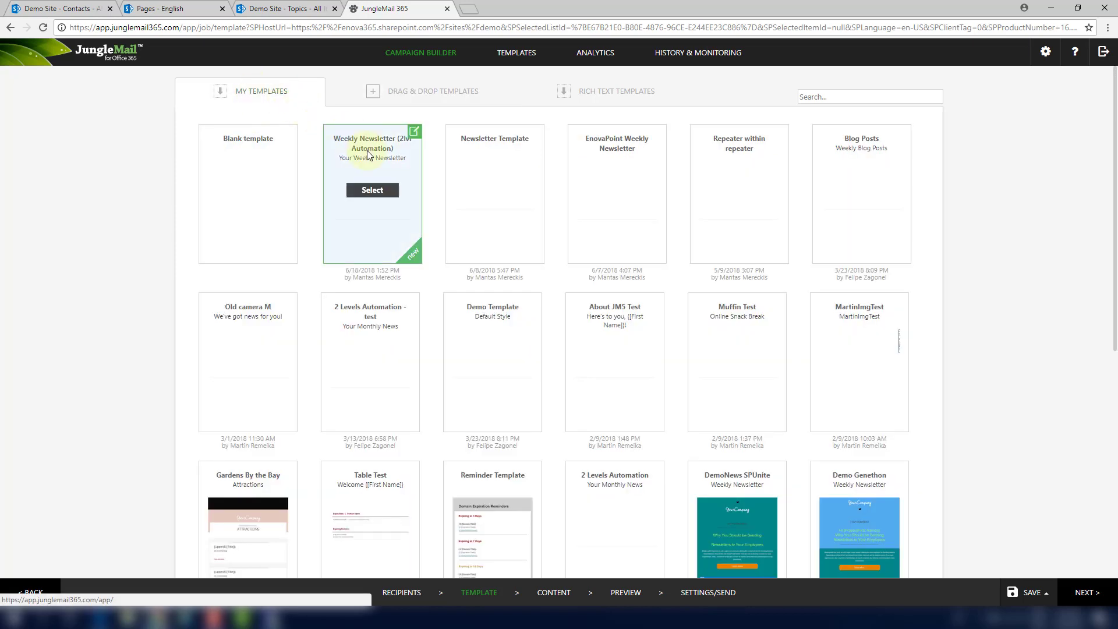
click(373, 192)
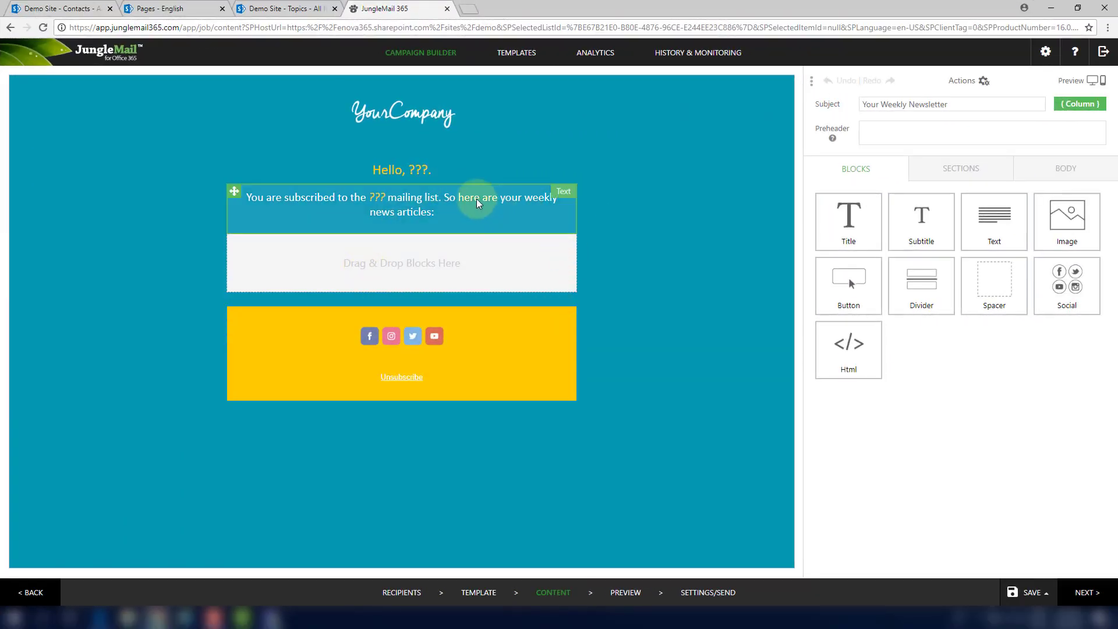
Replace the ??? in the "Hello" subtitle with the recipient's First Name column placeholder and apply the change
click(426, 170)
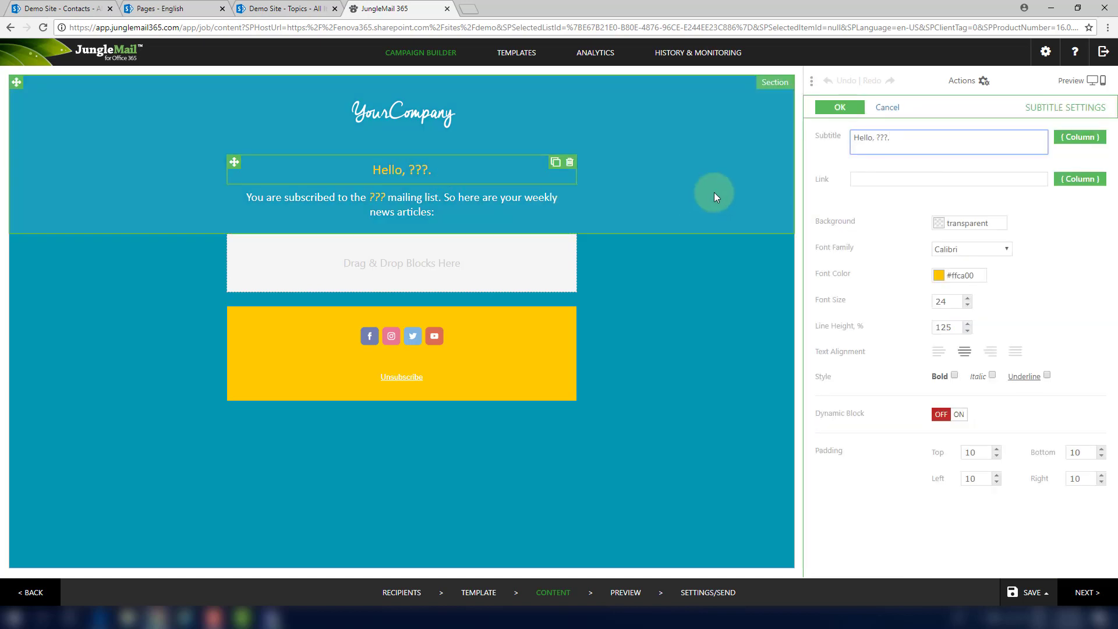
drag(877, 138, 888, 139)
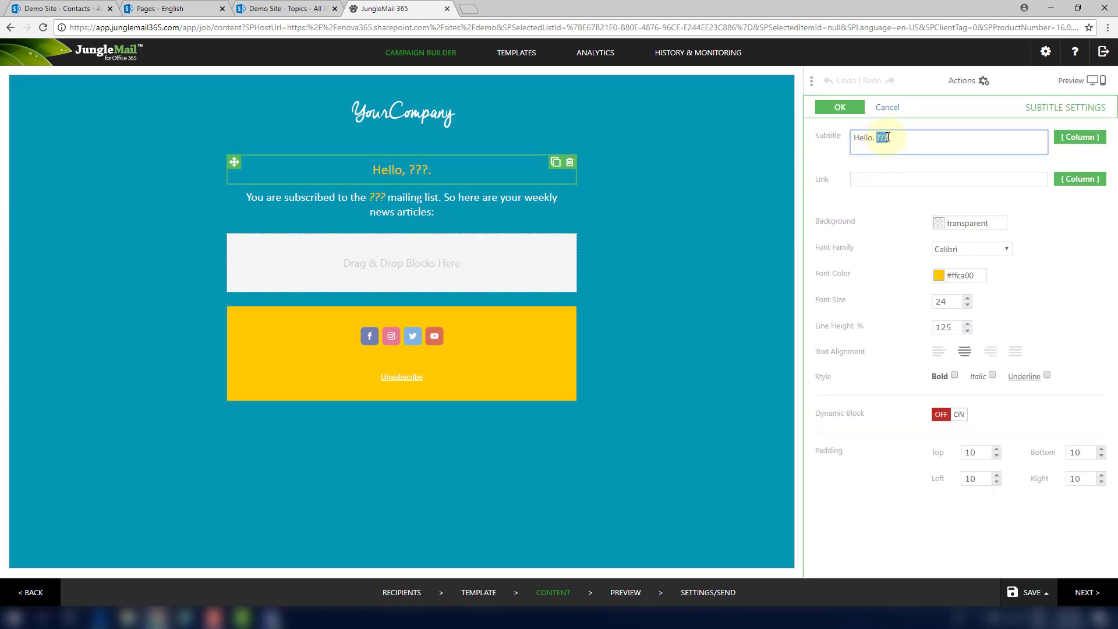
click(1081, 142)
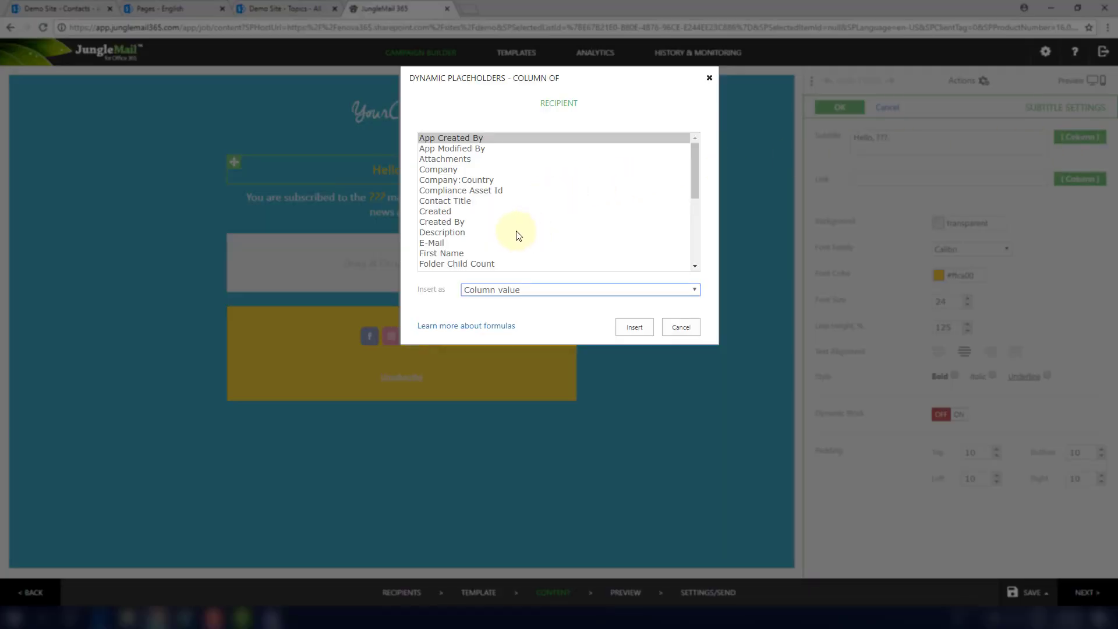
click(463, 253)
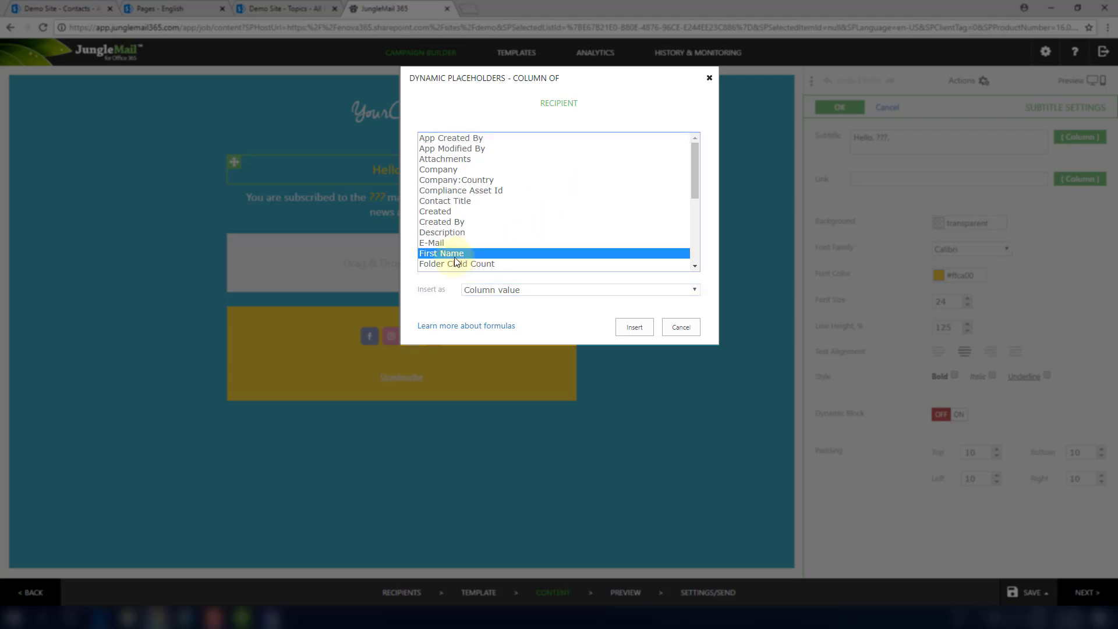
click(635, 328)
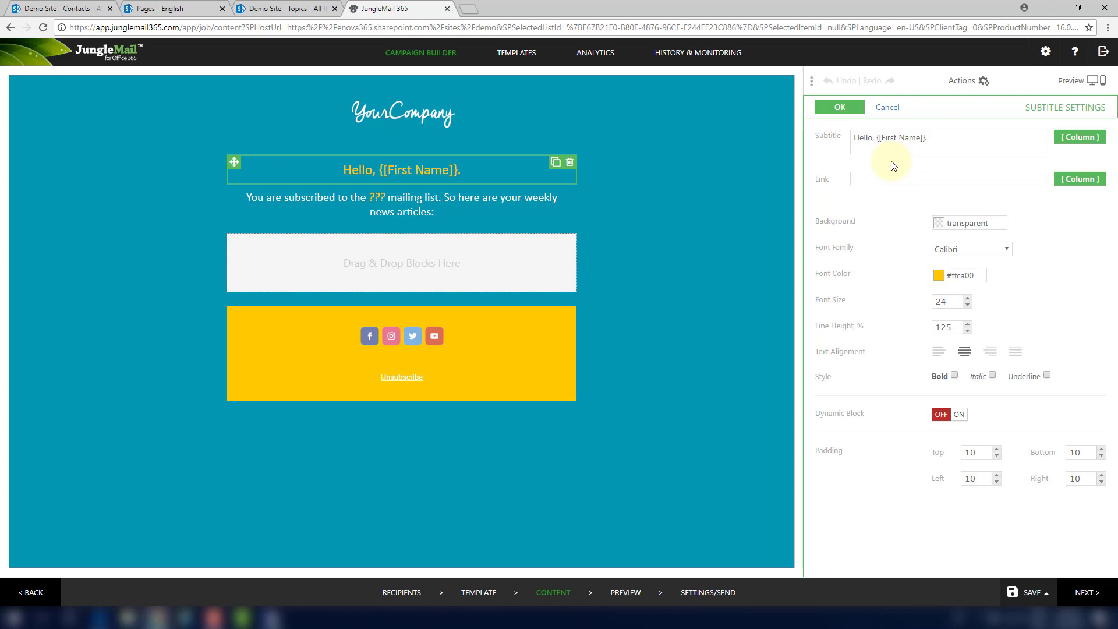
click(840, 109)
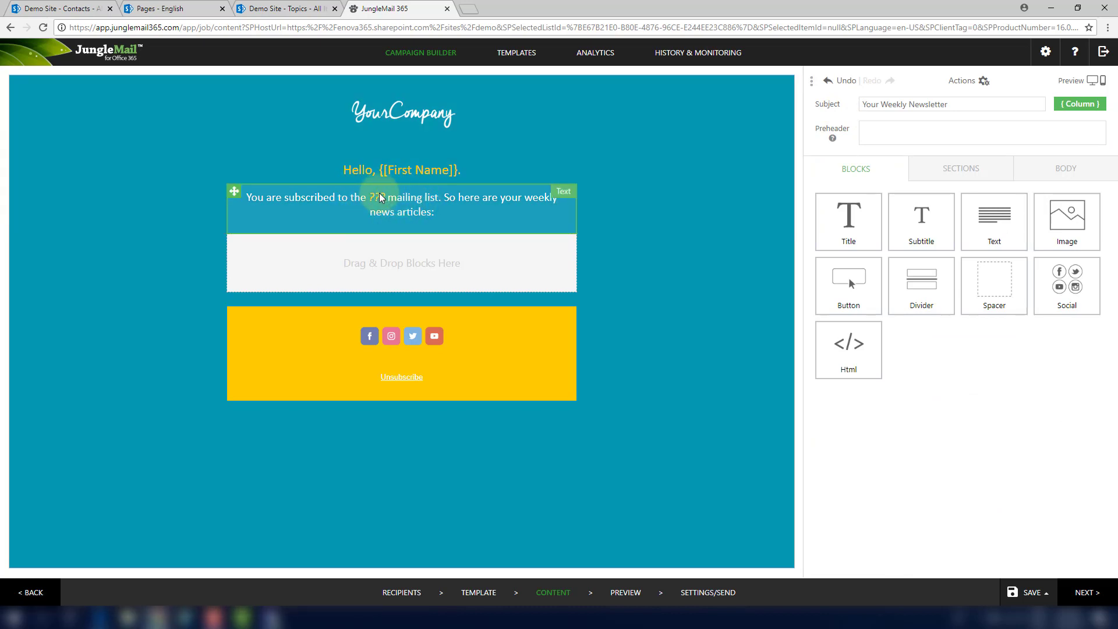
Replace the ??? in the mailing list text block with the recipient's Subscription Topics column placeholder and apply the change
click(377, 204)
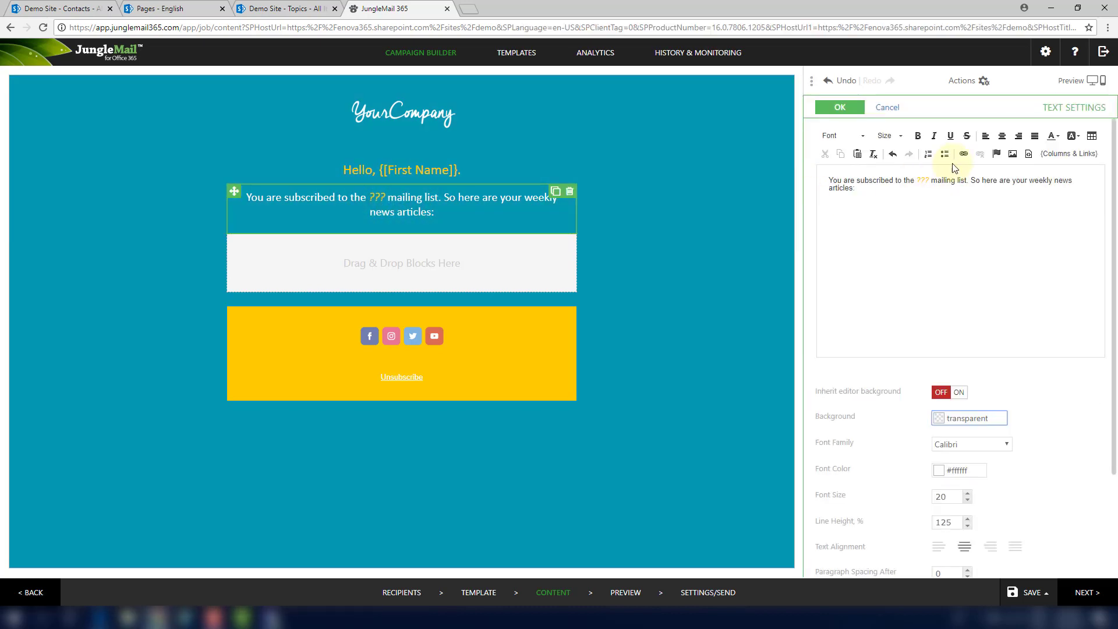
drag(917, 182, 933, 182)
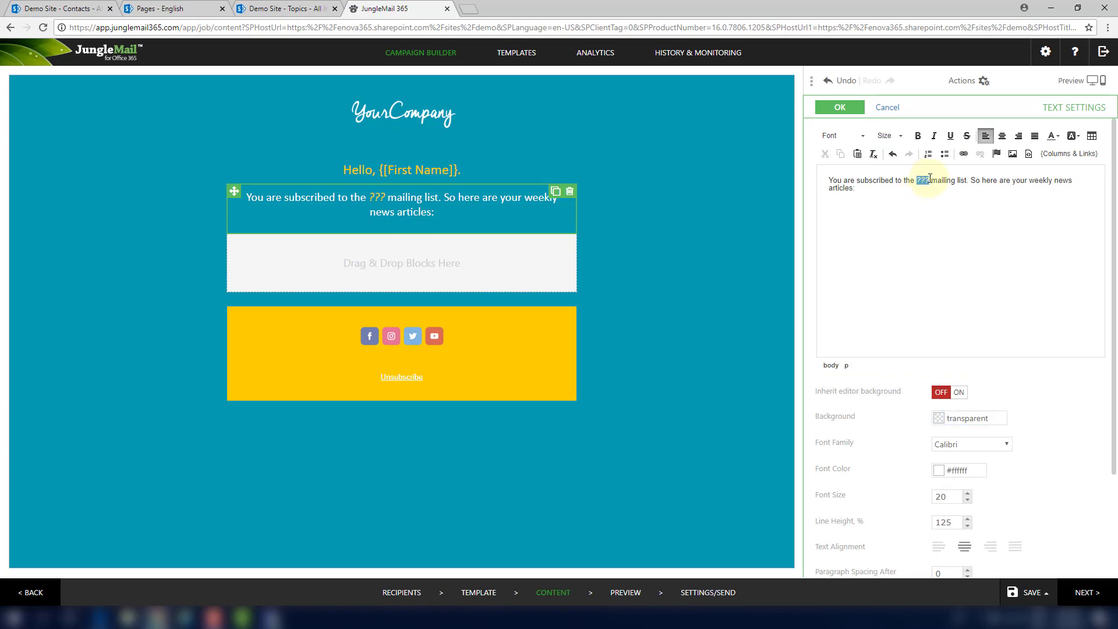
click(1075, 156)
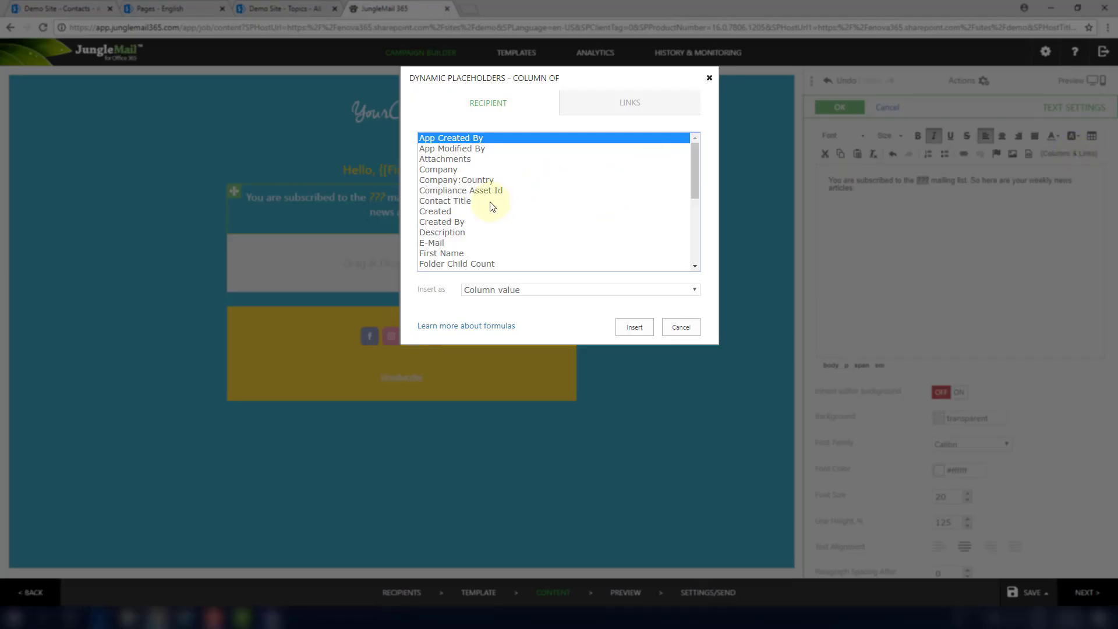
scroll(492, 207, down, 5)
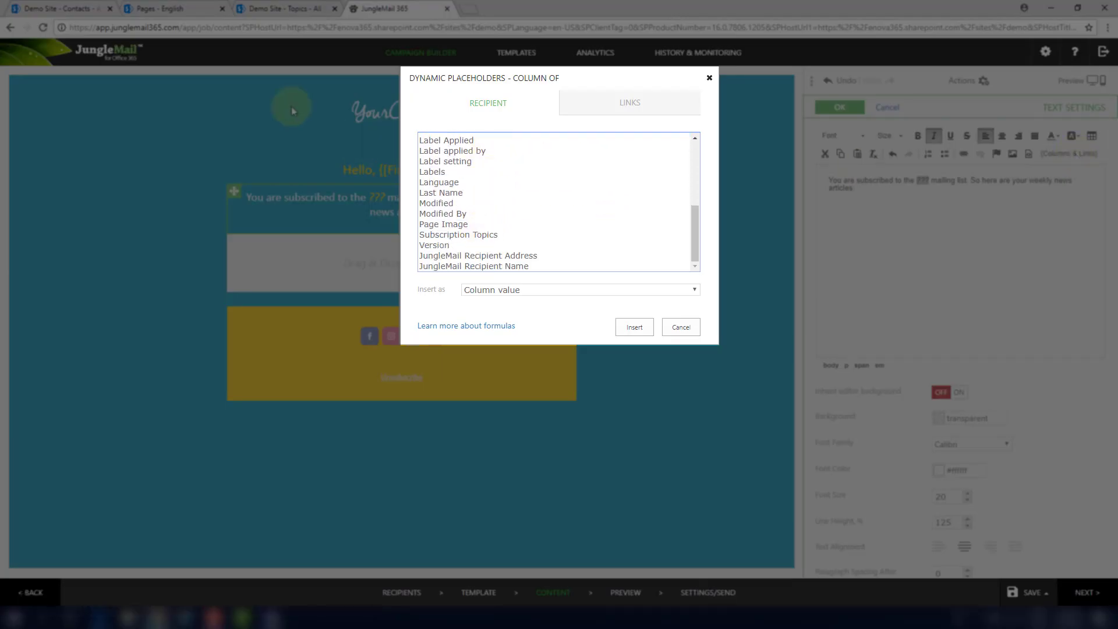
click(92, 6)
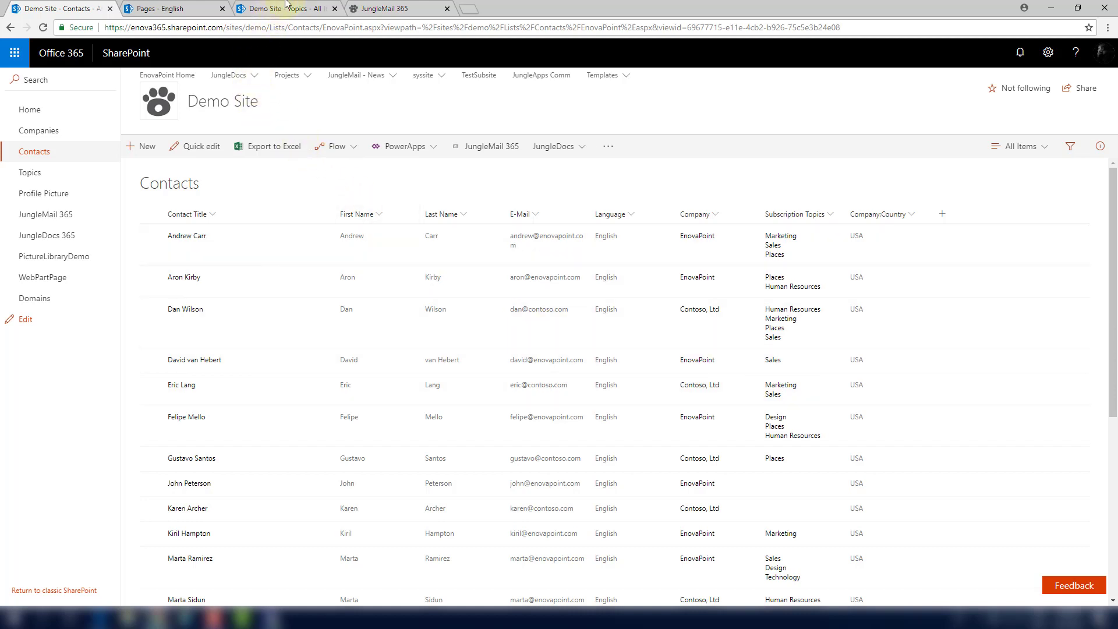
click(374, 7)
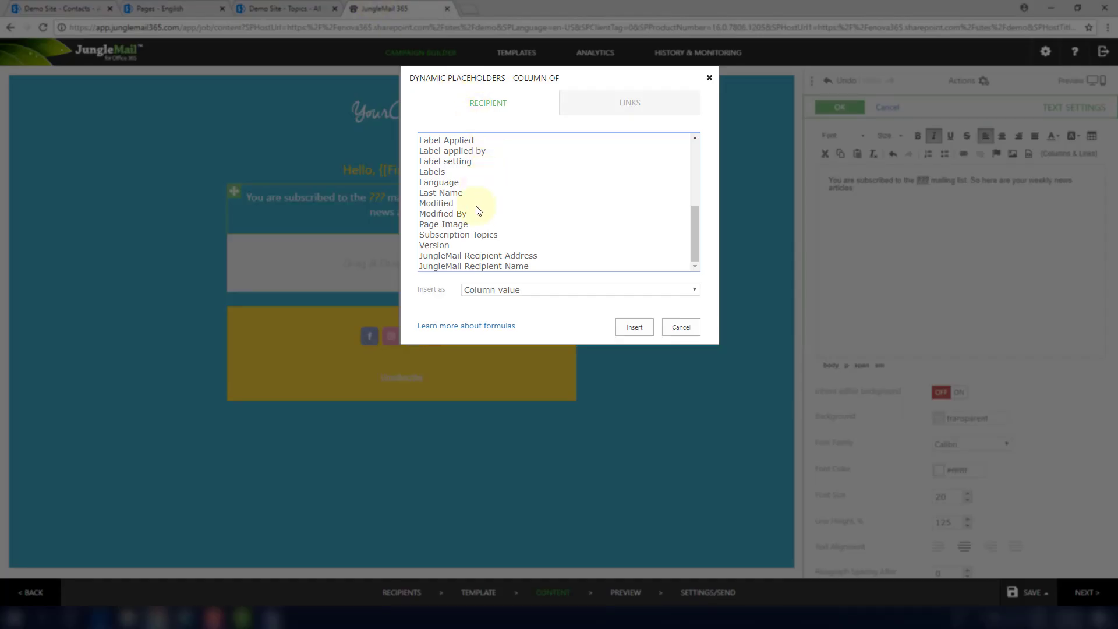
click(476, 235)
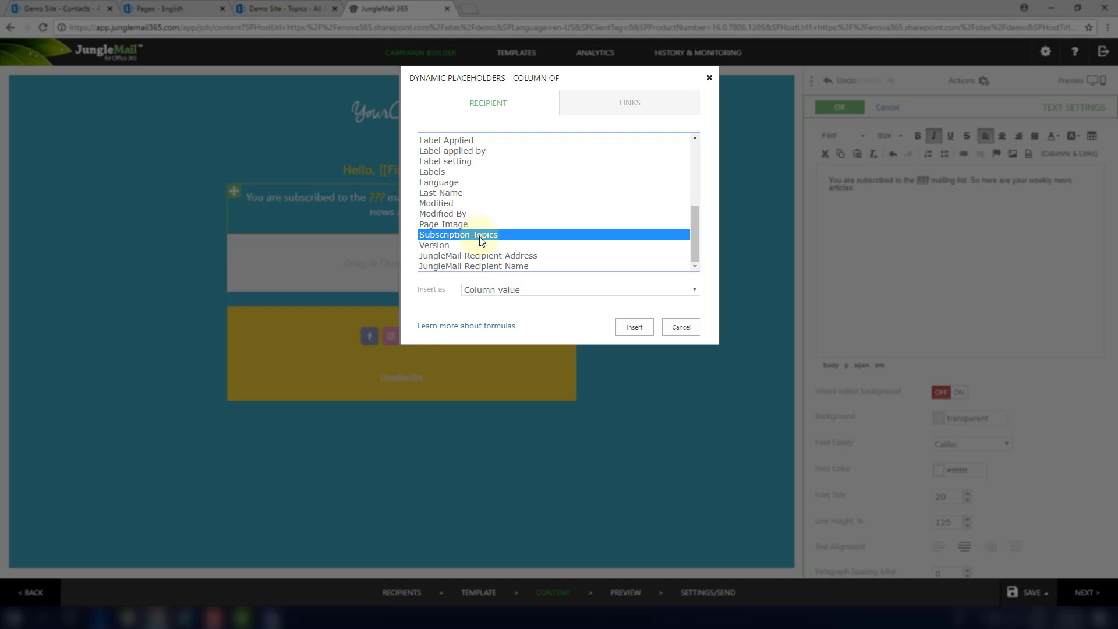
click(636, 328)
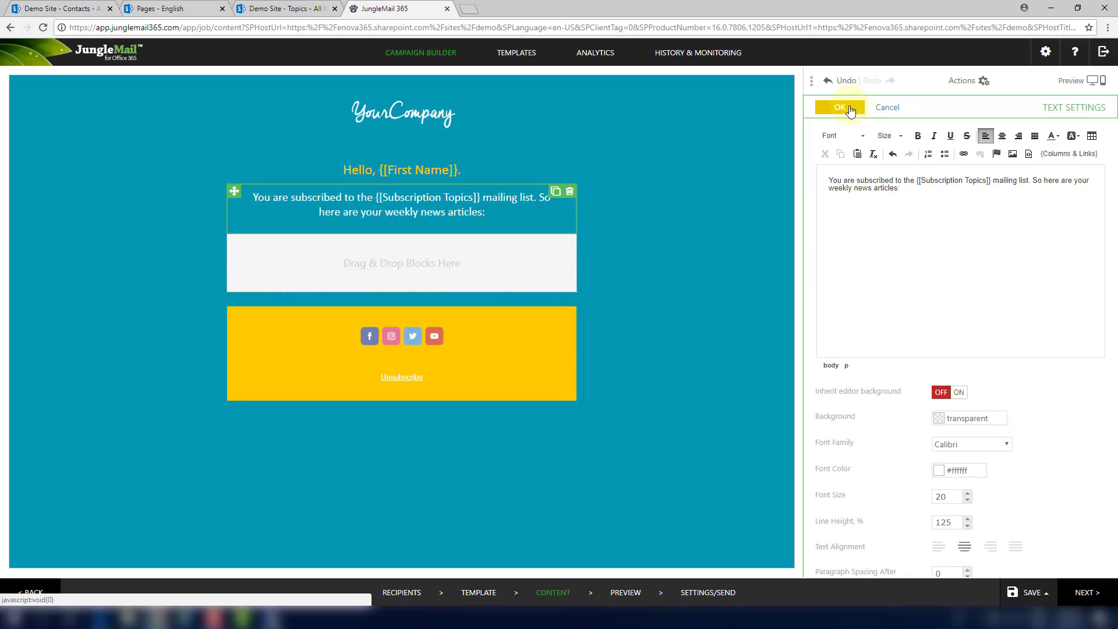
click(849, 109)
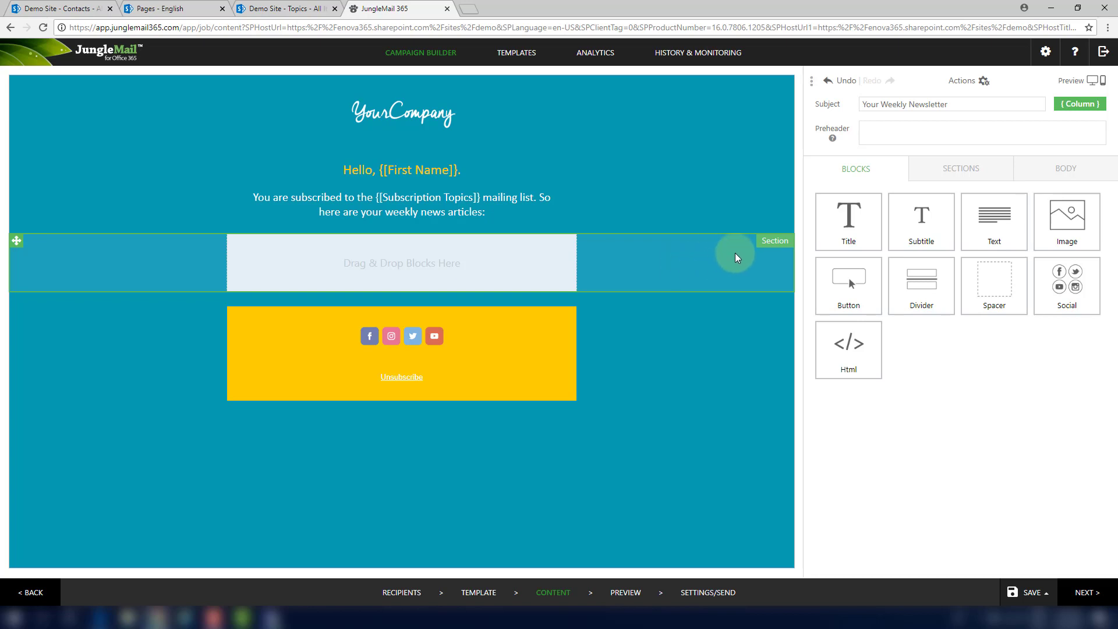
Turn the empty section below the introduction into a dynamic section that uses the Demo Site's Topics list as its content source
click(696, 269)
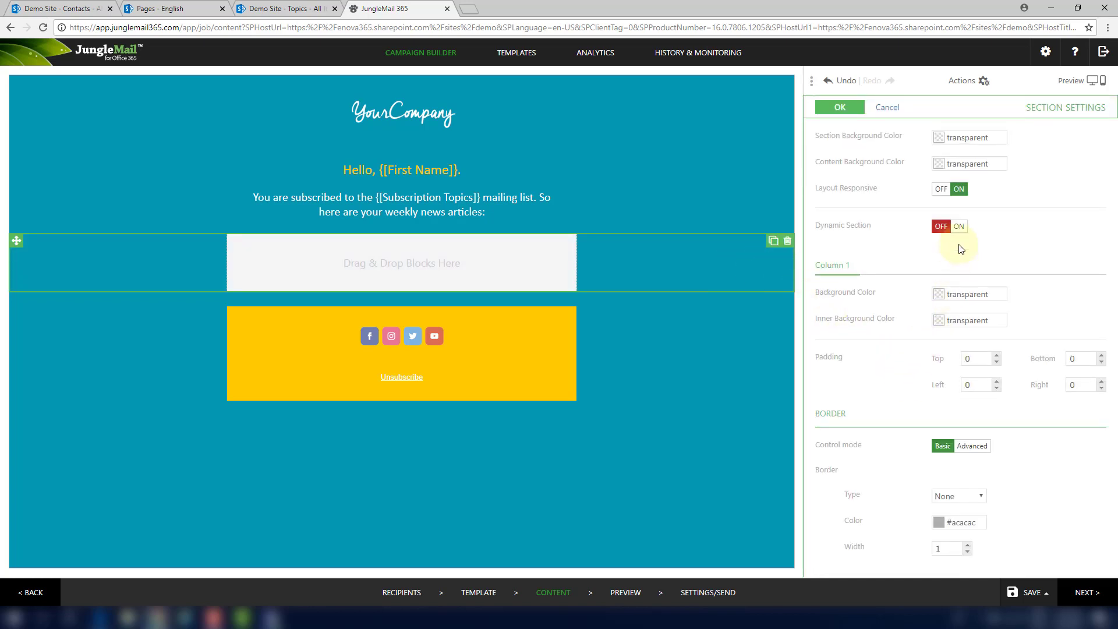
click(959, 228)
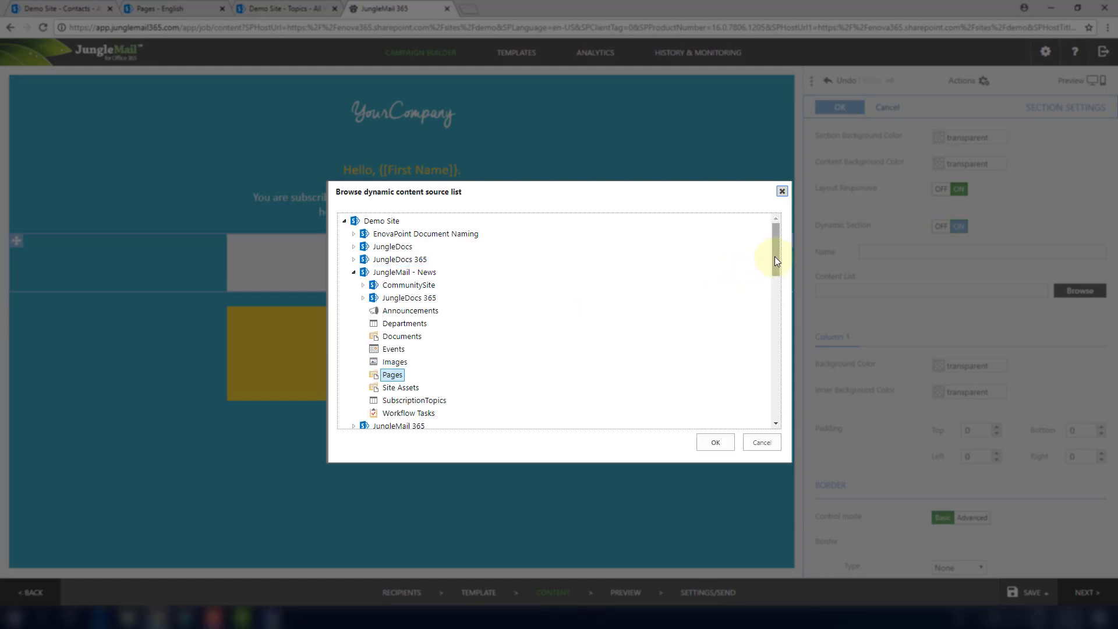
drag(775, 257, 775, 417)
click(384, 407)
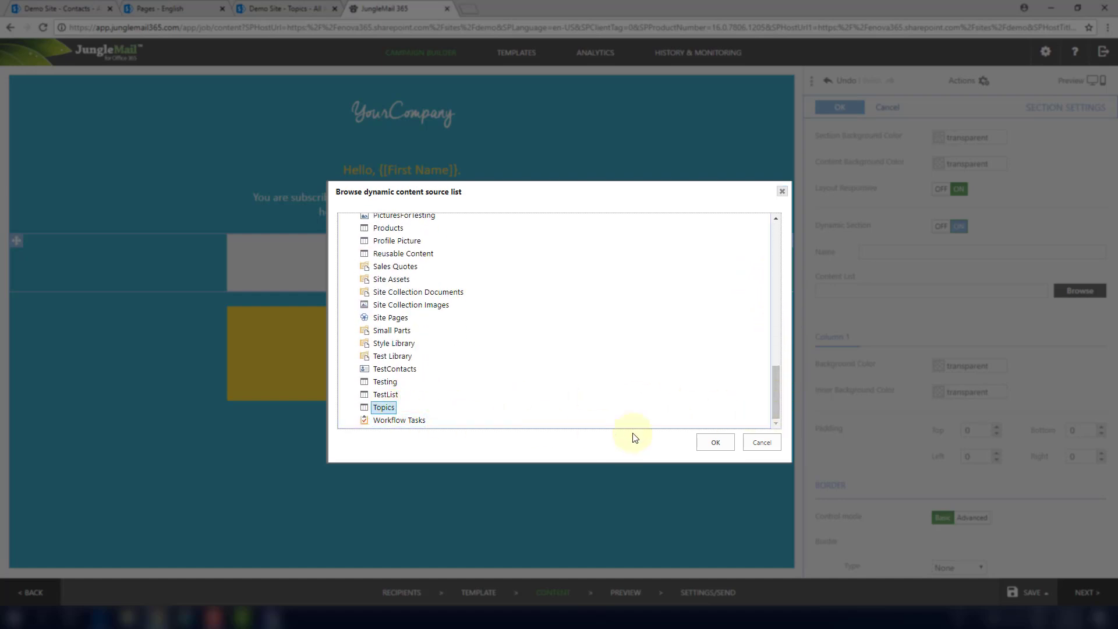
click(715, 443)
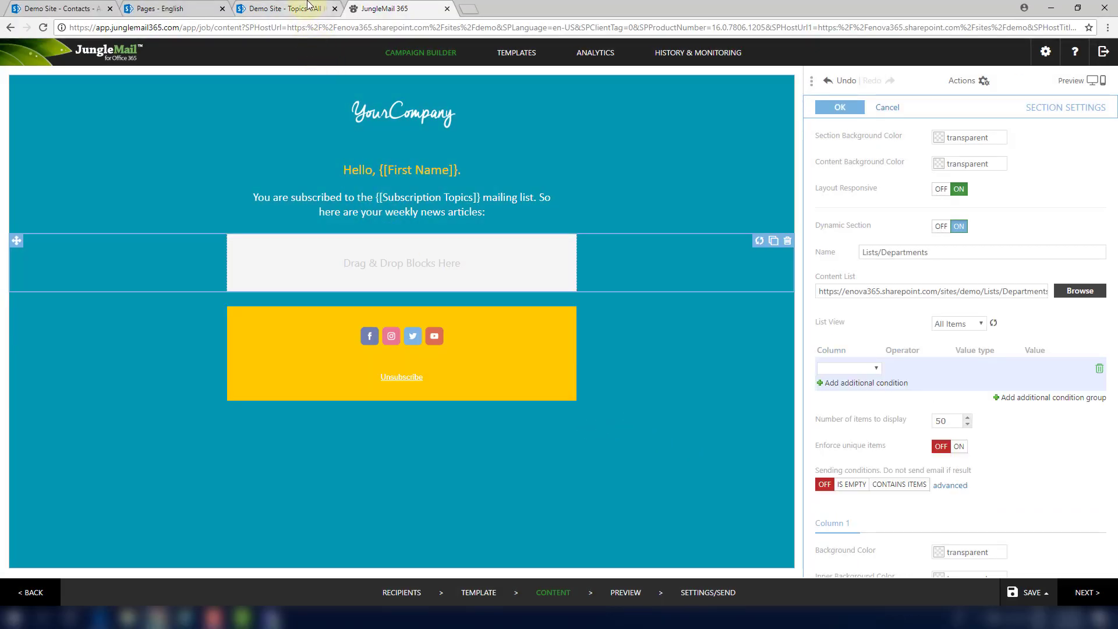
click(285, 8)
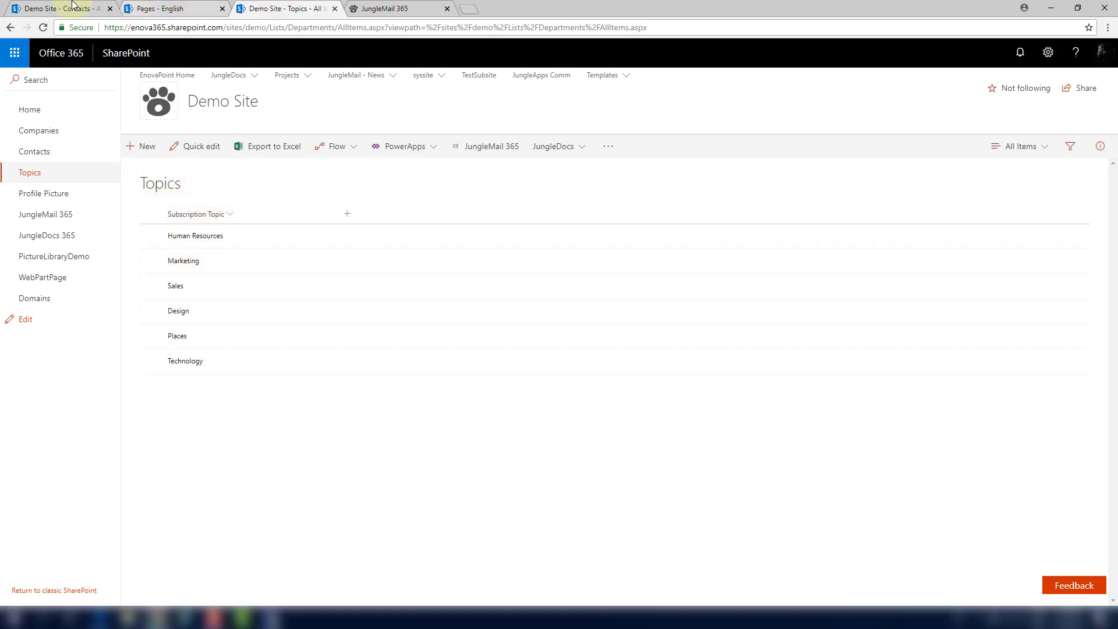
click(55, 9)
click(187, 10)
click(277, 12)
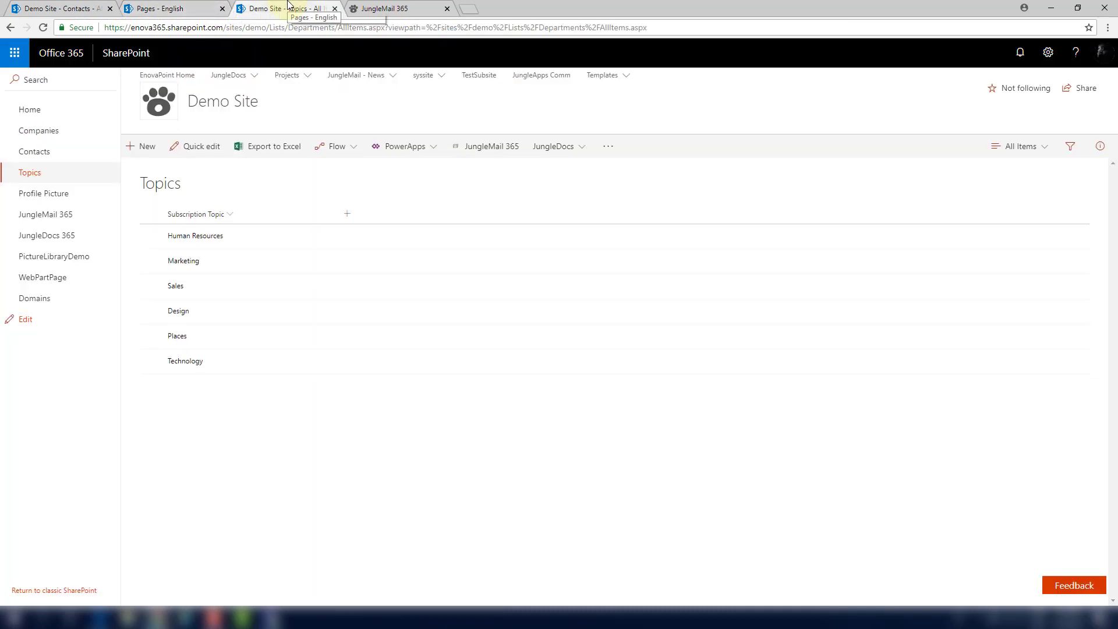
click(395, 6)
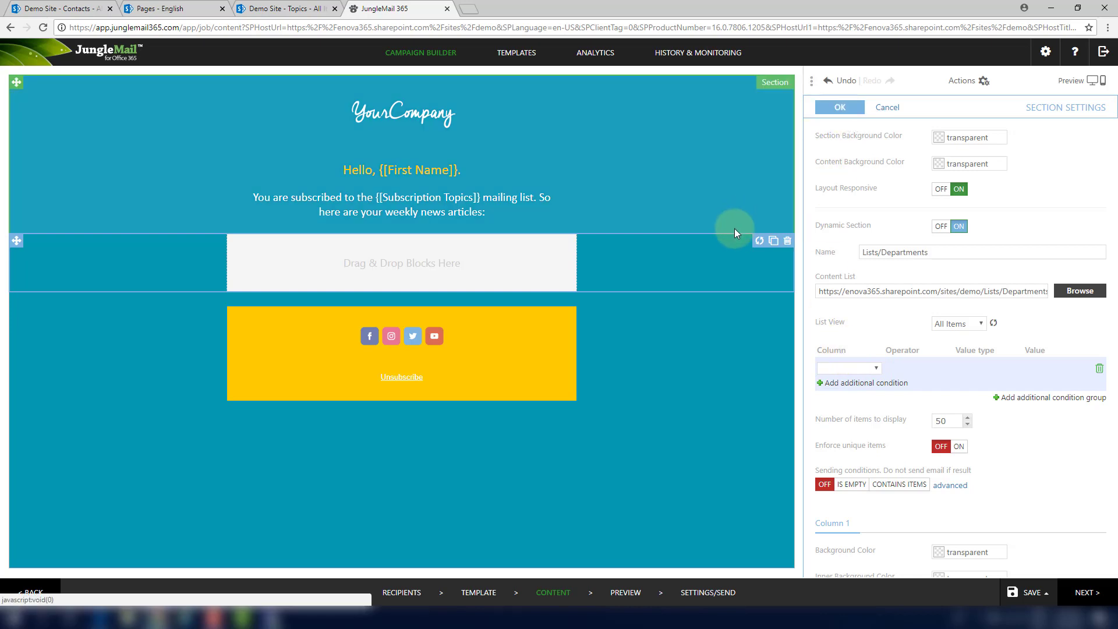
click(839, 107)
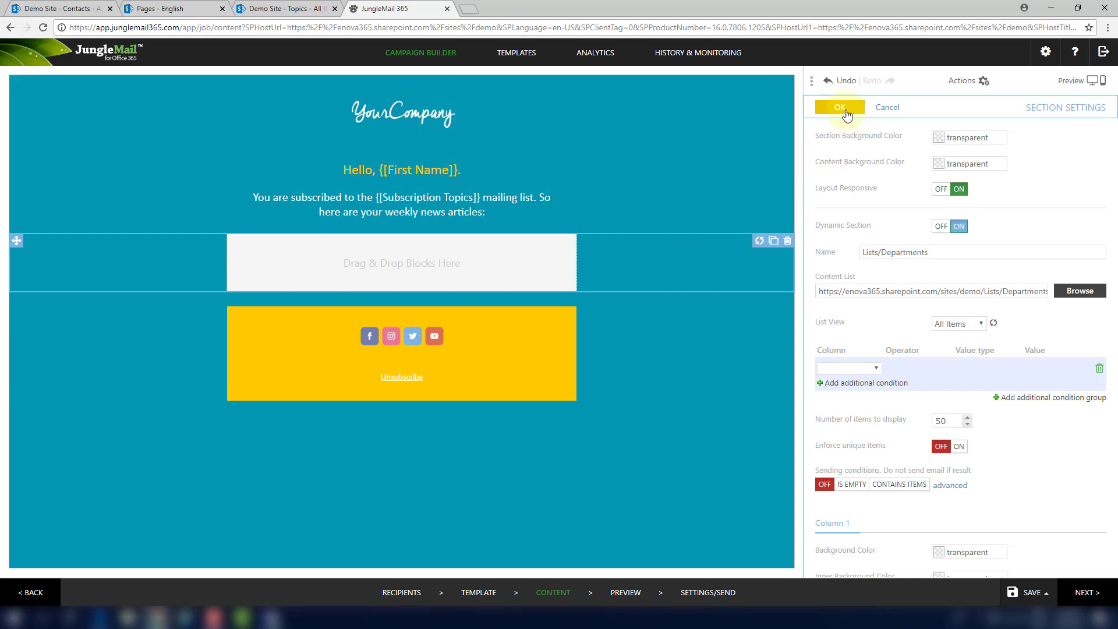
Add a Subtitle block to the empty dynamic section and replace its text with the dynamic section's Subscription Topic column placeholder
drag(943, 231, 439, 243)
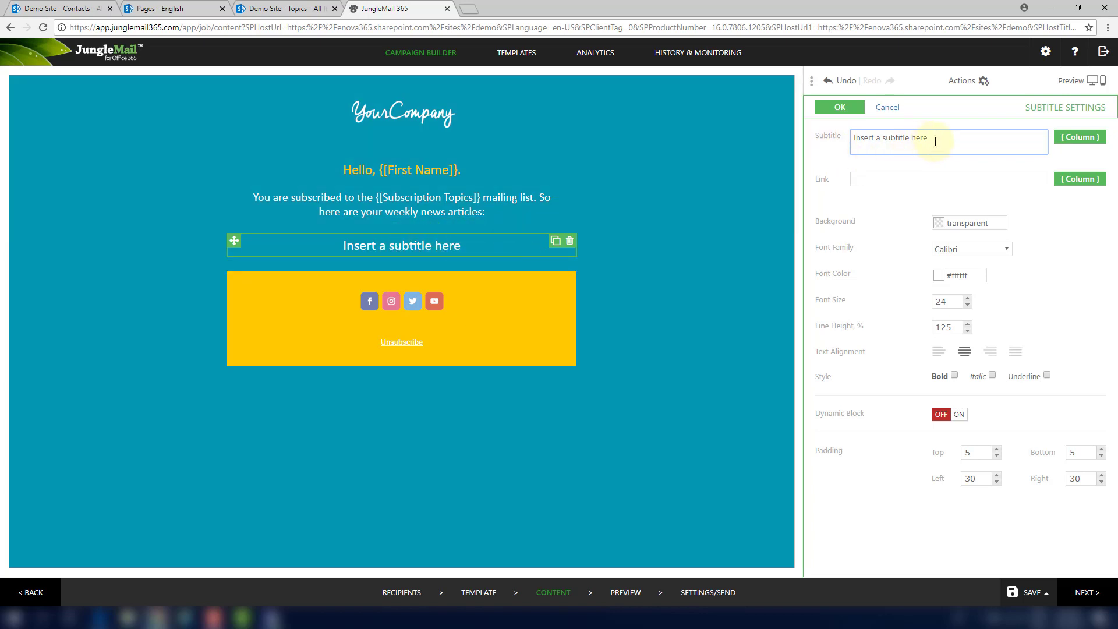
drag(933, 138, 844, 143)
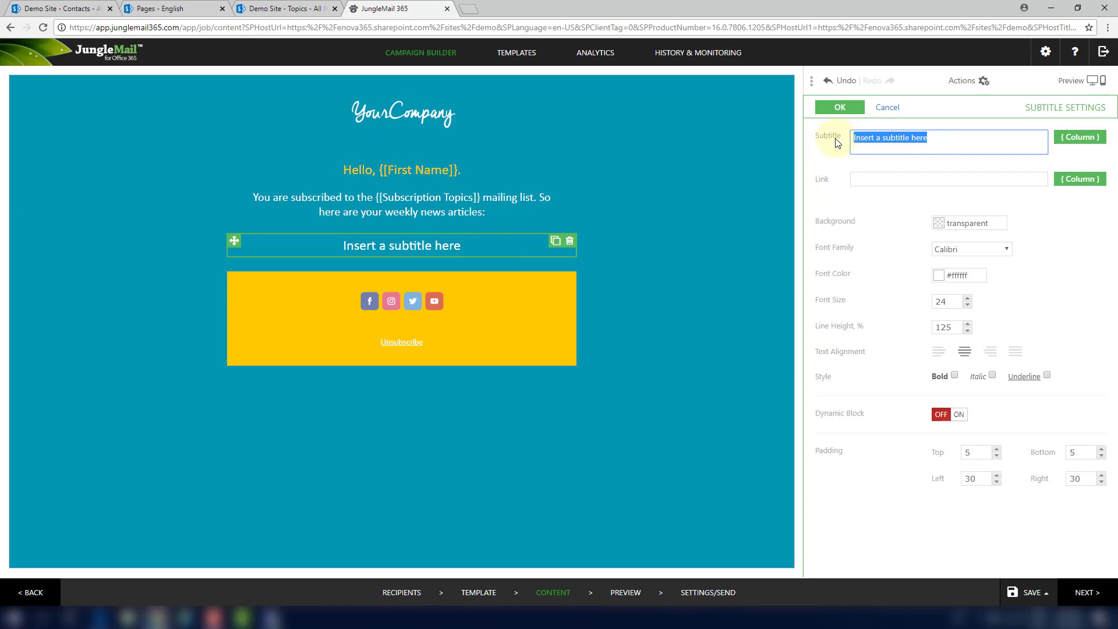
click(1082, 140)
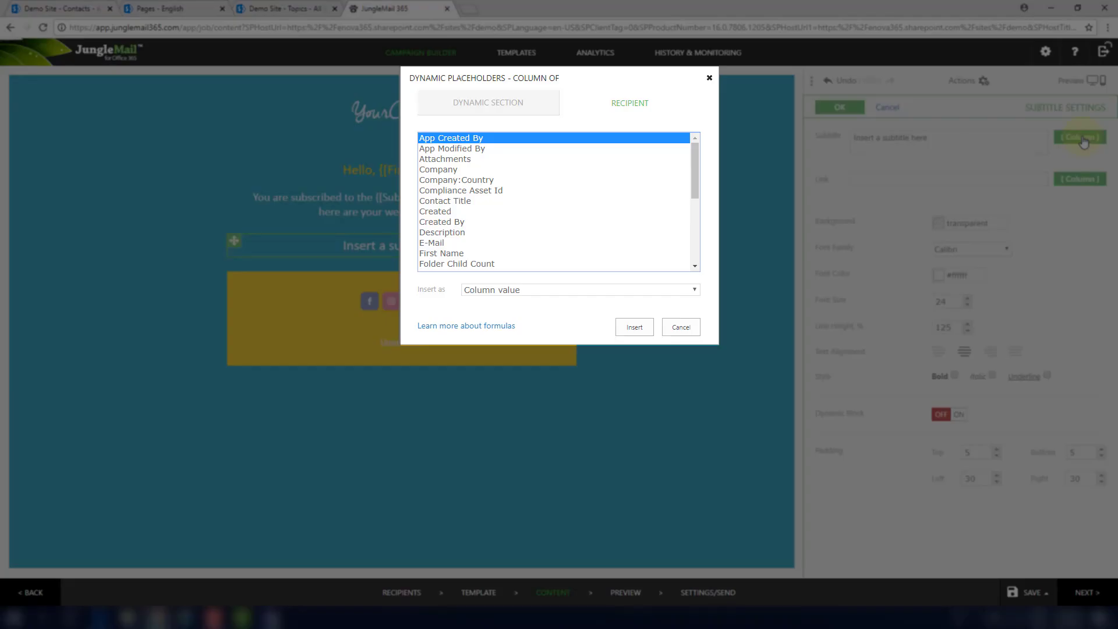
click(492, 105)
scroll(576, 159, down, 3)
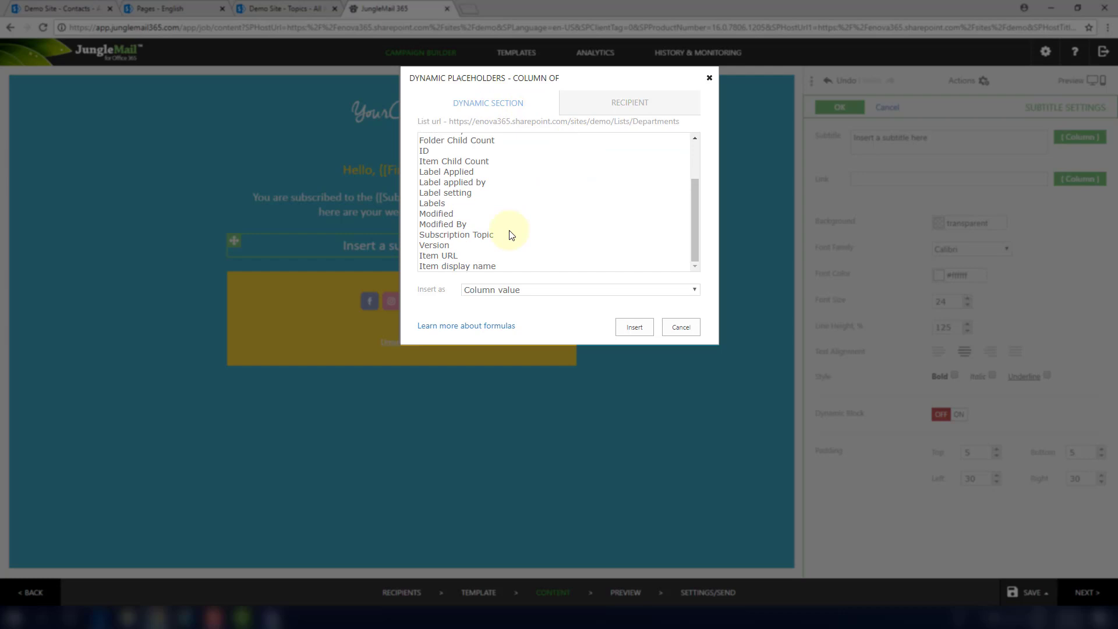
click(469, 234)
click(634, 328)
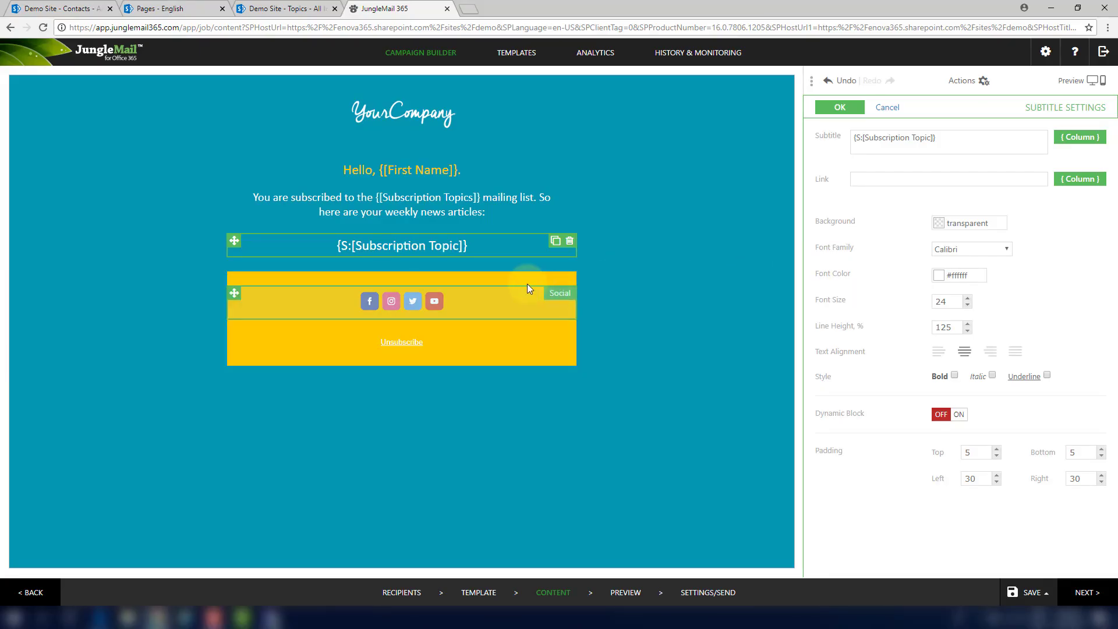
Copy the "Hello" subtitle's font color #ffca00 and use it as the background of the Subscription Topic subtitle
click(418, 175)
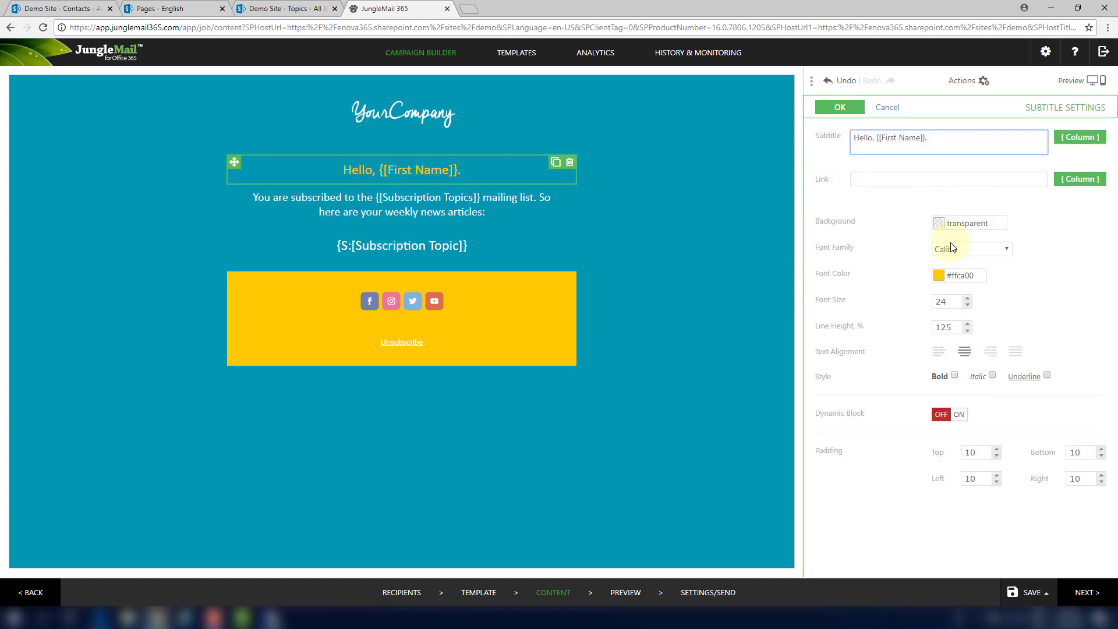
double_click(960, 274)
right_click(961, 274)
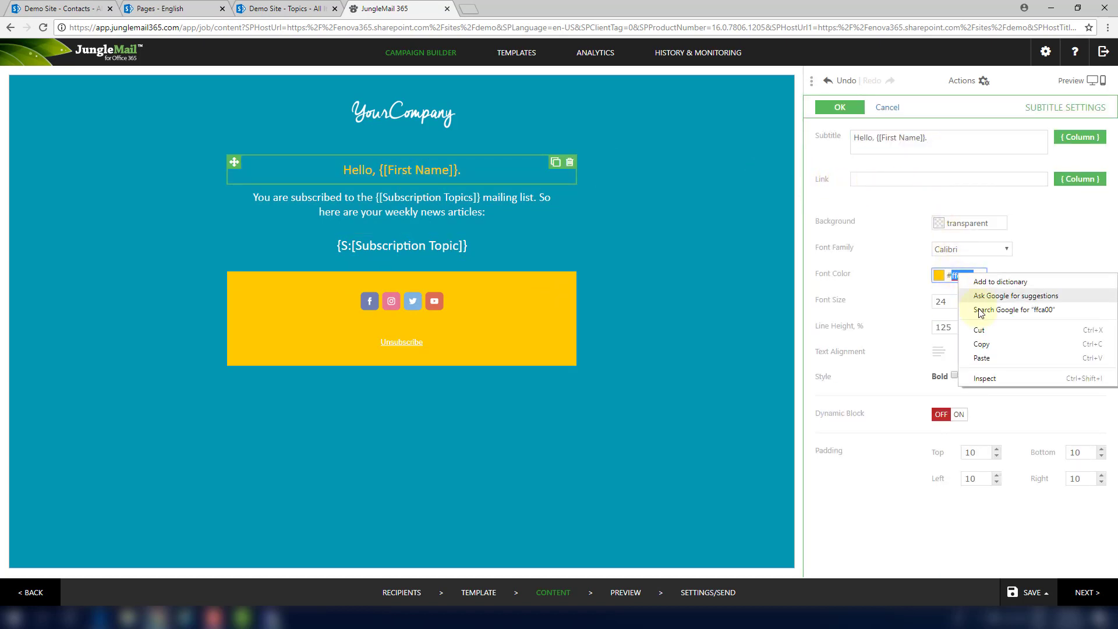
click(987, 342)
click(457, 243)
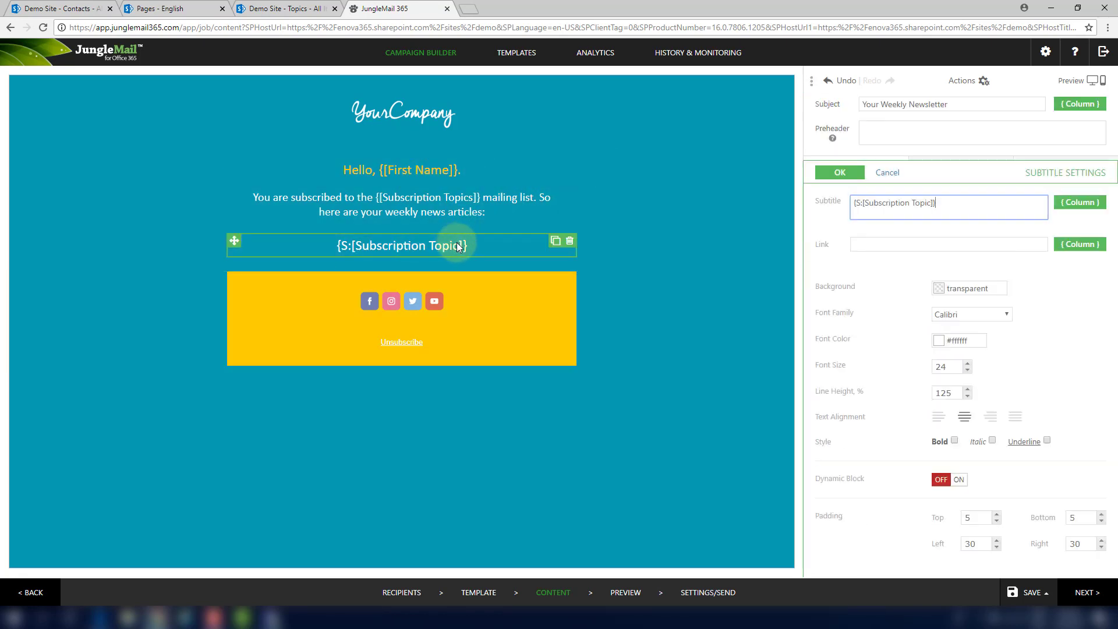
double_click(969, 223)
right_click(970, 224)
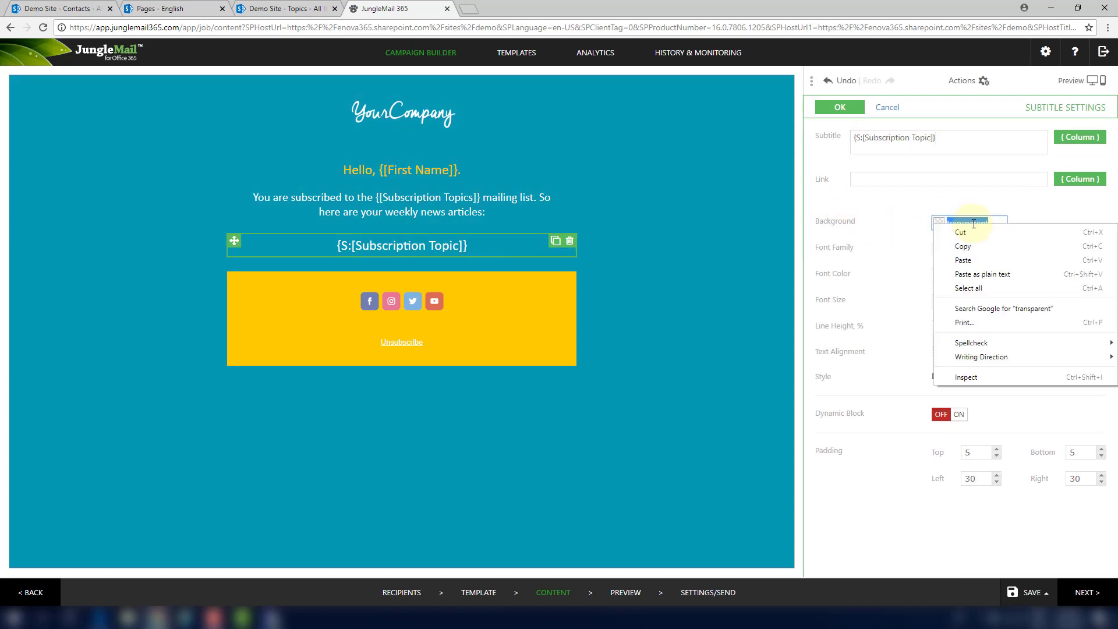
click(983, 258)
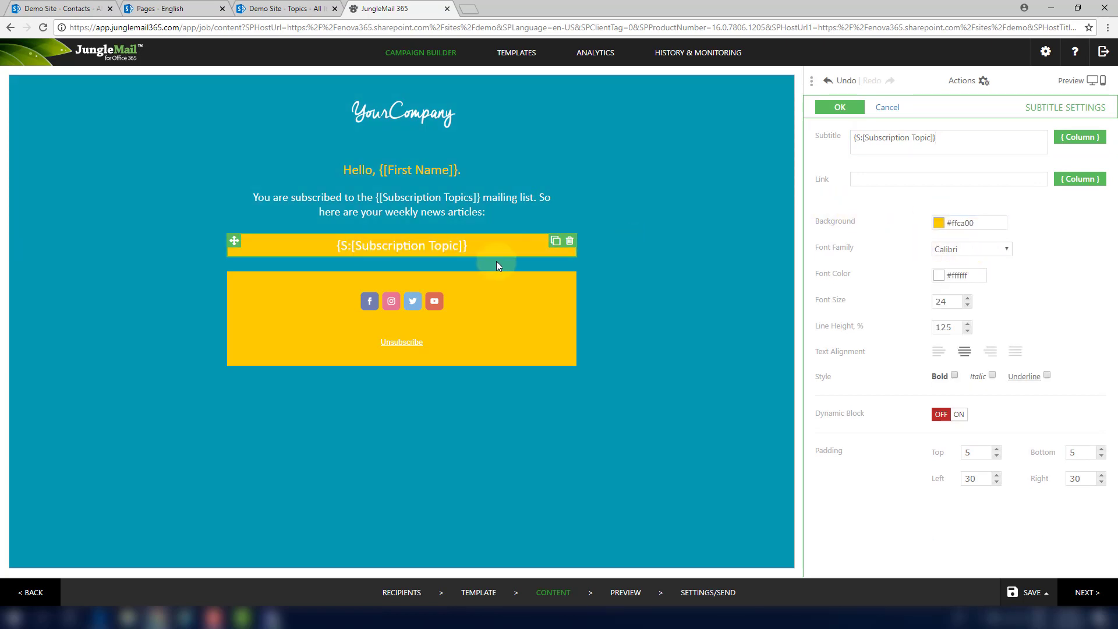
Make the Subscription Topic subtitle bold and underlined, and apply the subtitle settings
click(954, 375)
click(1046, 377)
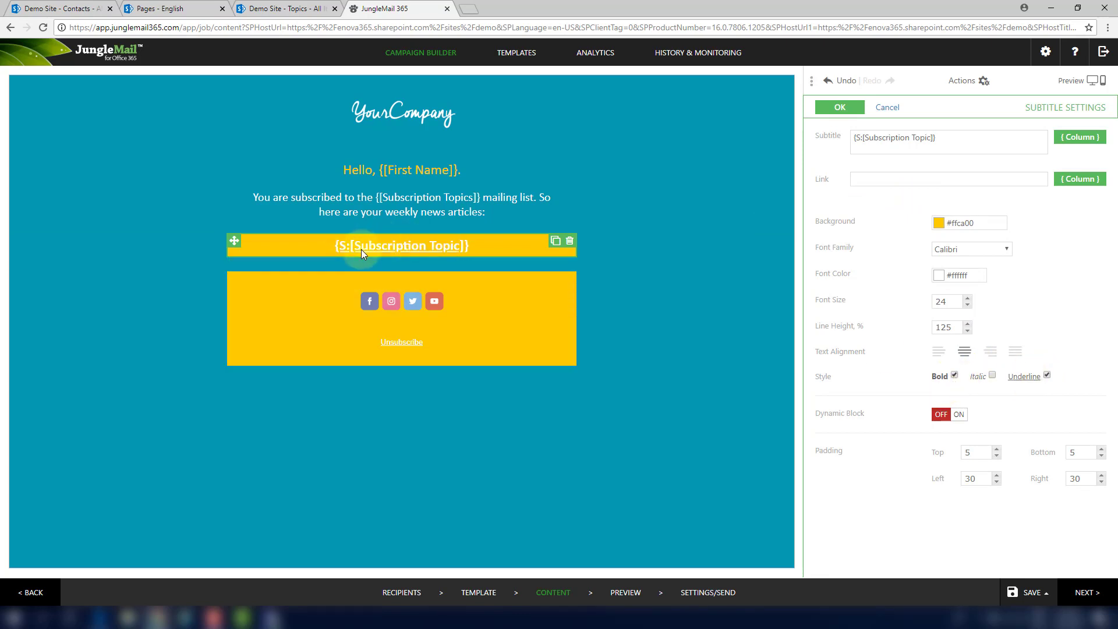
click(839, 108)
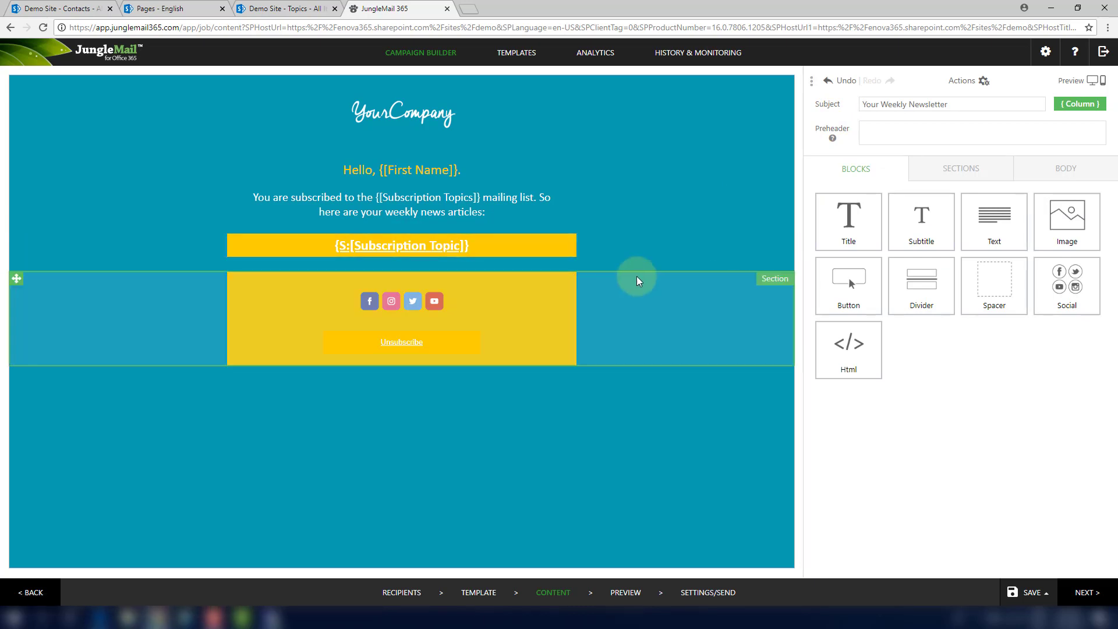
Review the dynamic section's settings and preview the newsletter for the first and second recipients, examining the listed topics
click(686, 245)
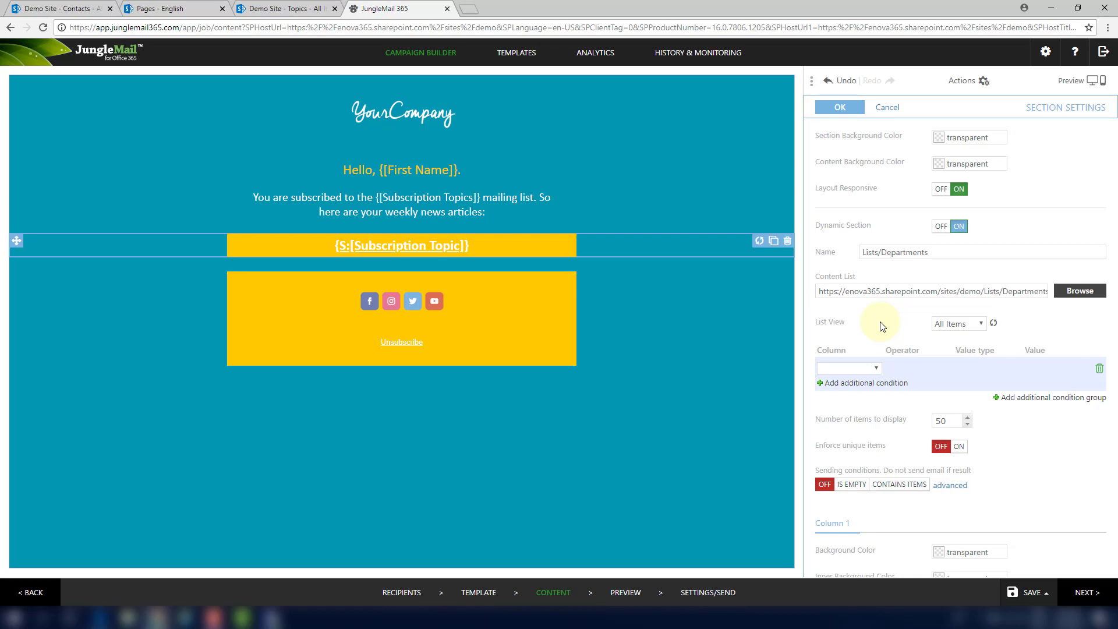
click(839, 108)
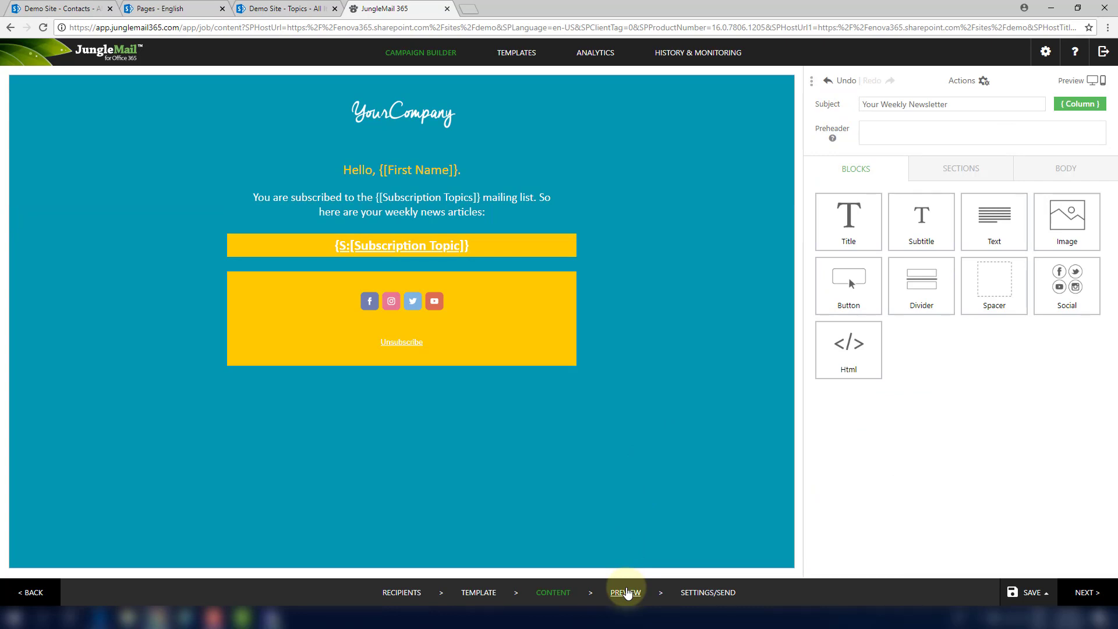
click(626, 593)
drag(666, 236, 662, 294)
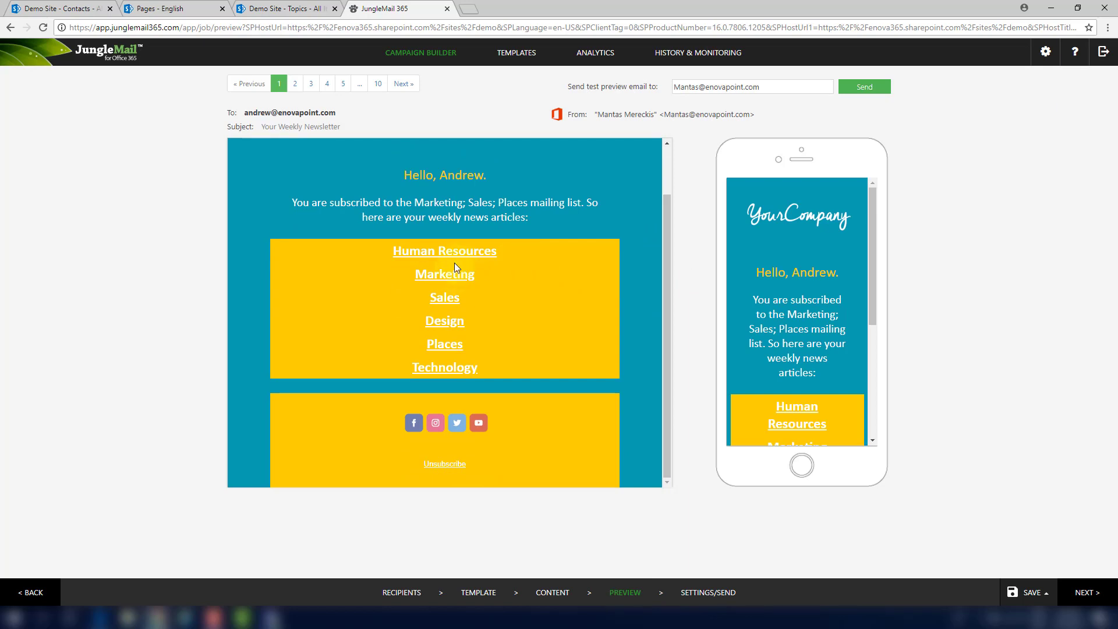
click(294, 85)
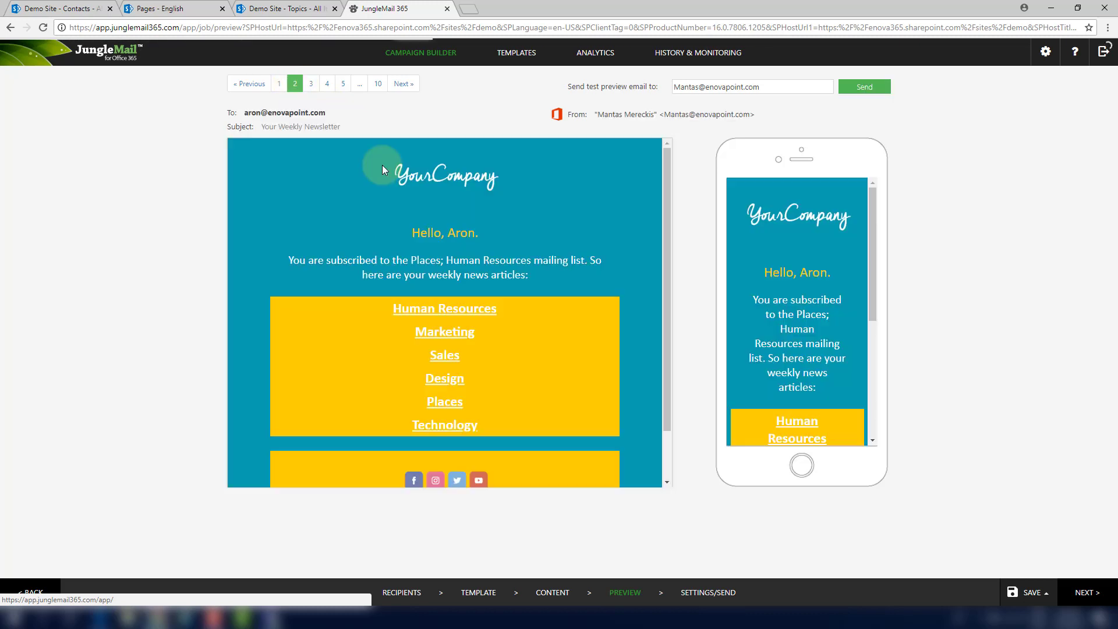
scroll(451, 289, down, 1)
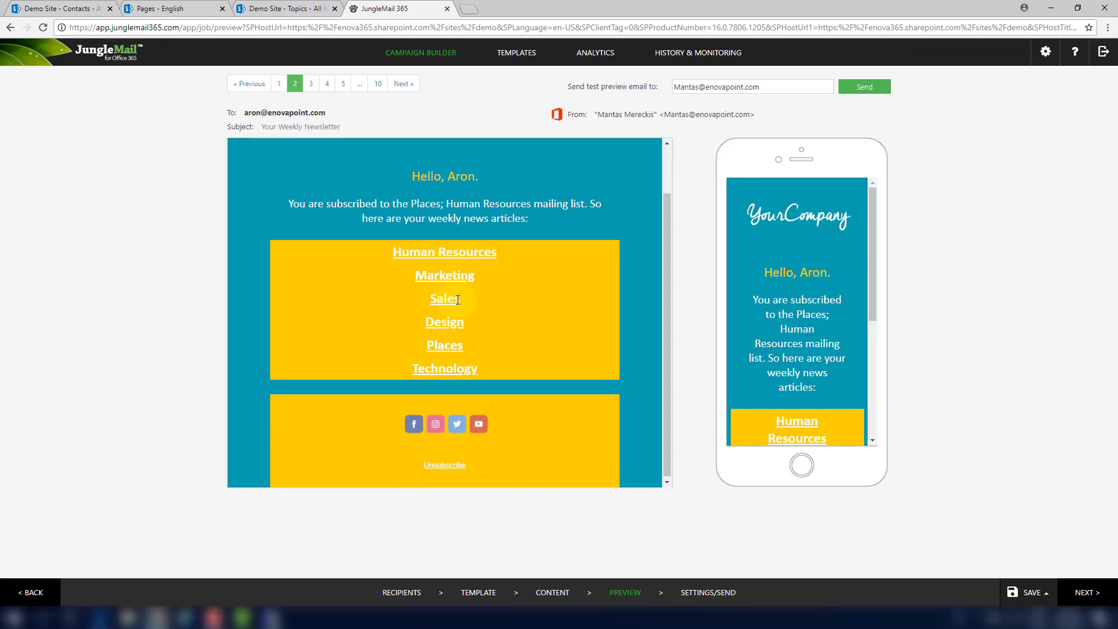
scroll(457, 300, up, 1)
scroll(457, 300, down, 1)
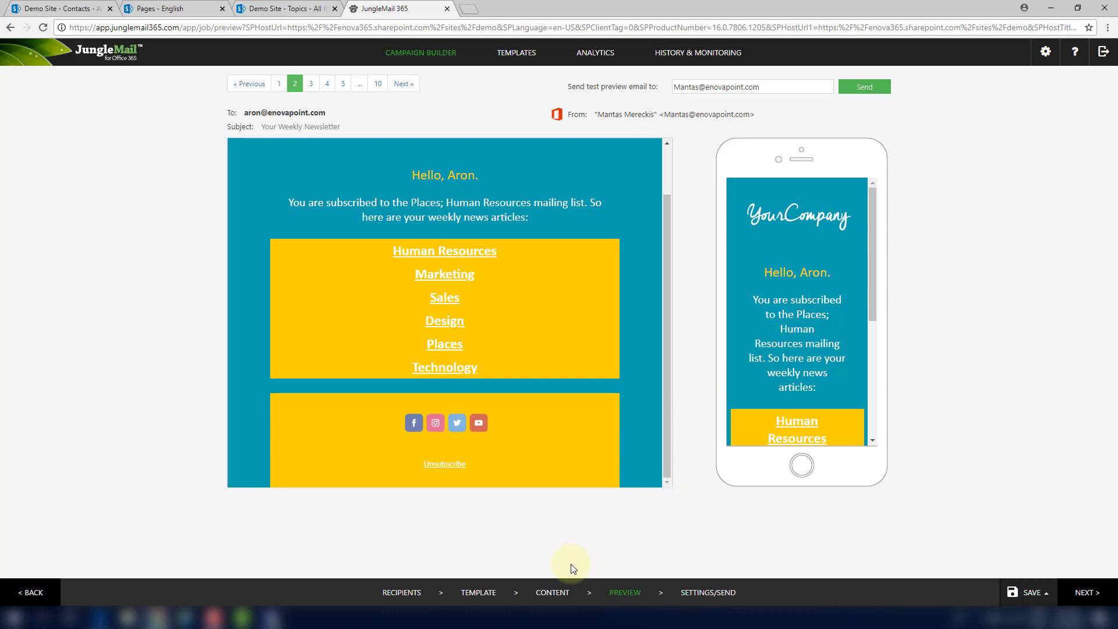
Return to the content and filter the dynamic section so Subscription Topic is in range of the recipient's Subscription Topics column, applying the settings
click(553, 592)
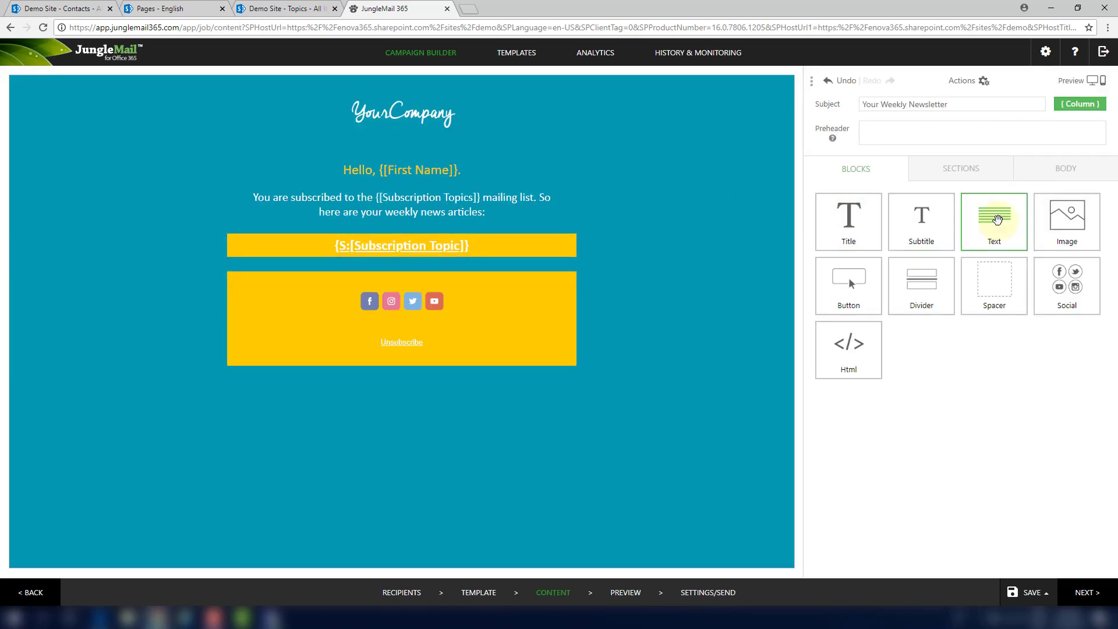
mouse_move(997, 219)
mouse_down()
mouse_move(561, 233)
mouse_move(506, 249)
mouse_move(1003, 217)
mouse_up()
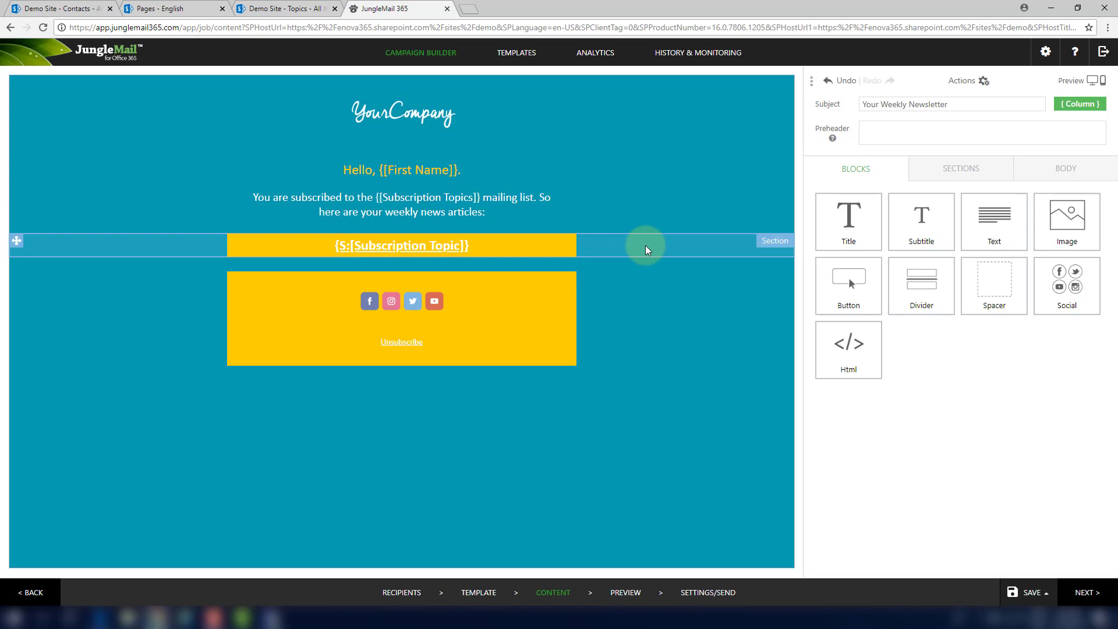
click(645, 245)
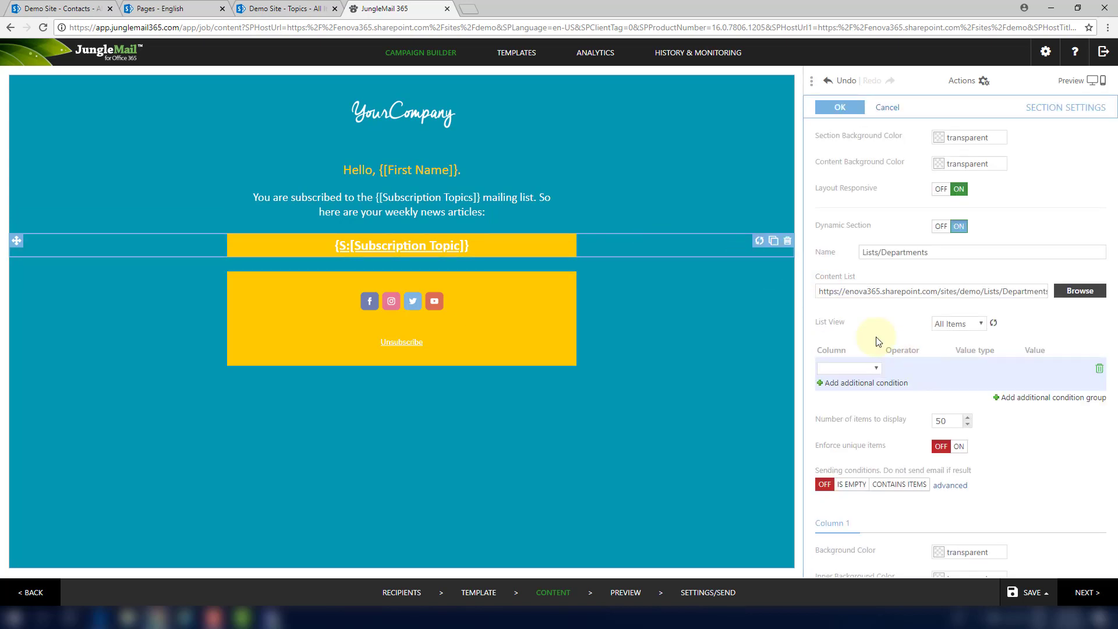
click(876, 368)
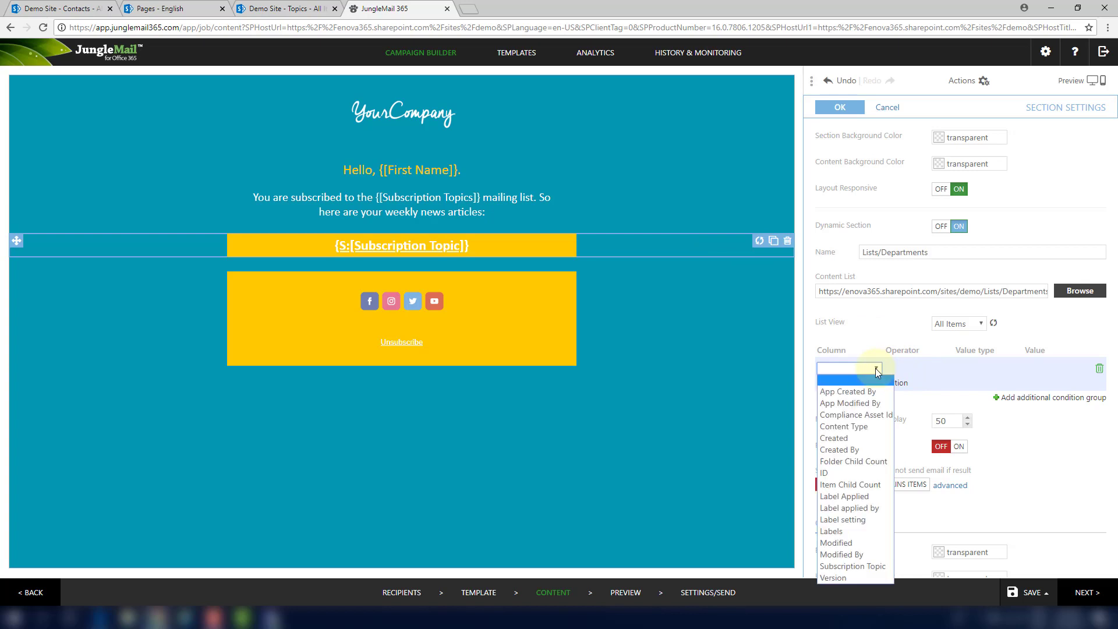
click(871, 565)
click(929, 368)
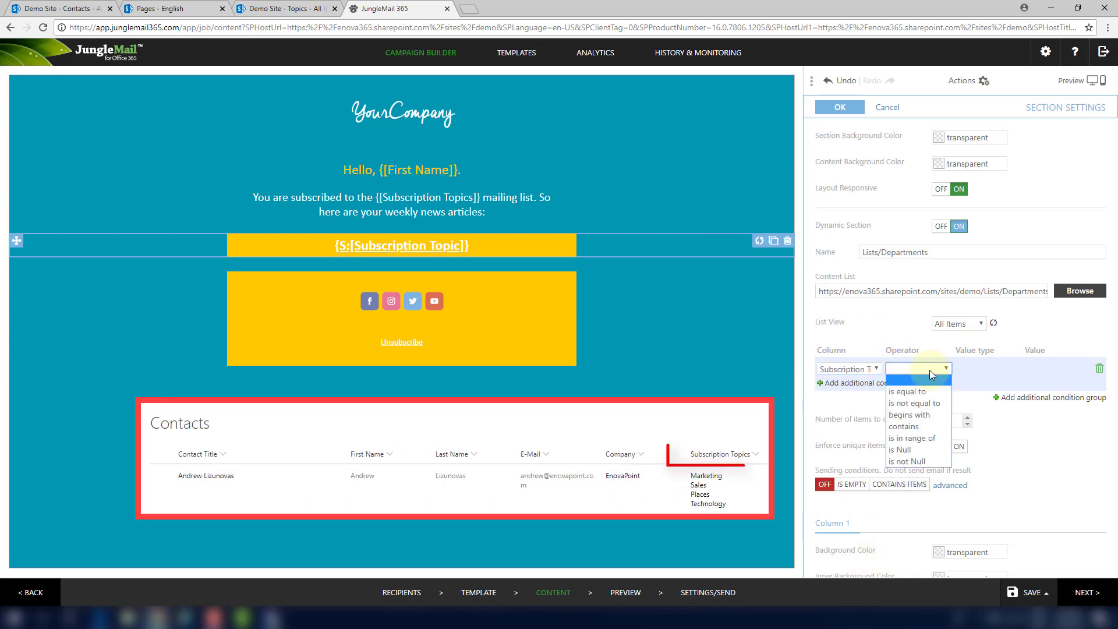
click(926, 436)
click(984, 369)
click(1037, 369)
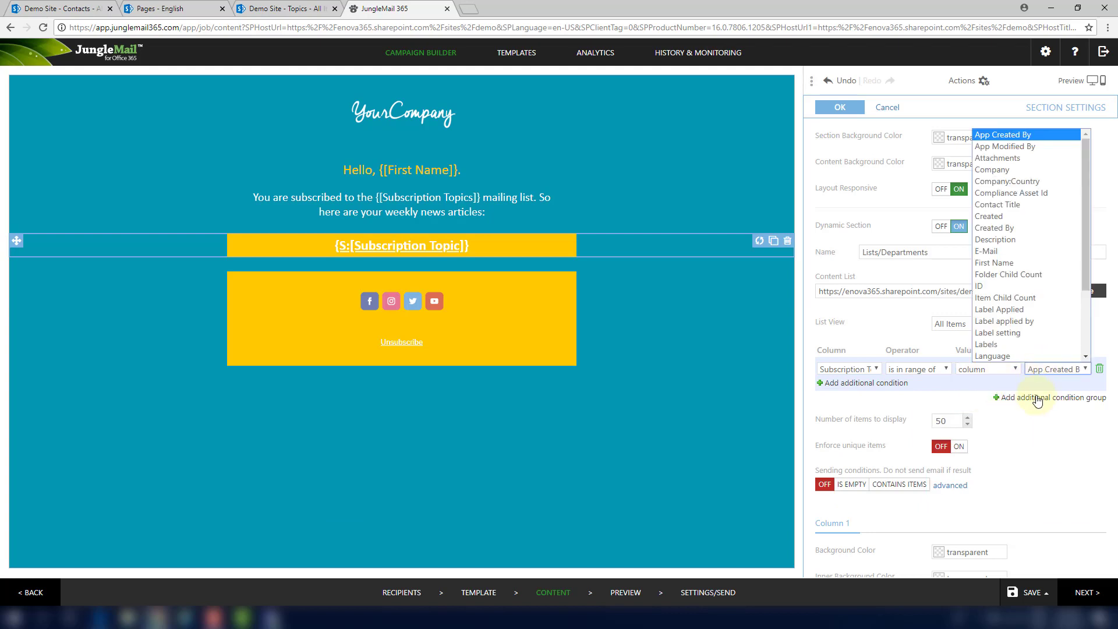
scroll(1031, 349, down, 3)
click(1030, 322)
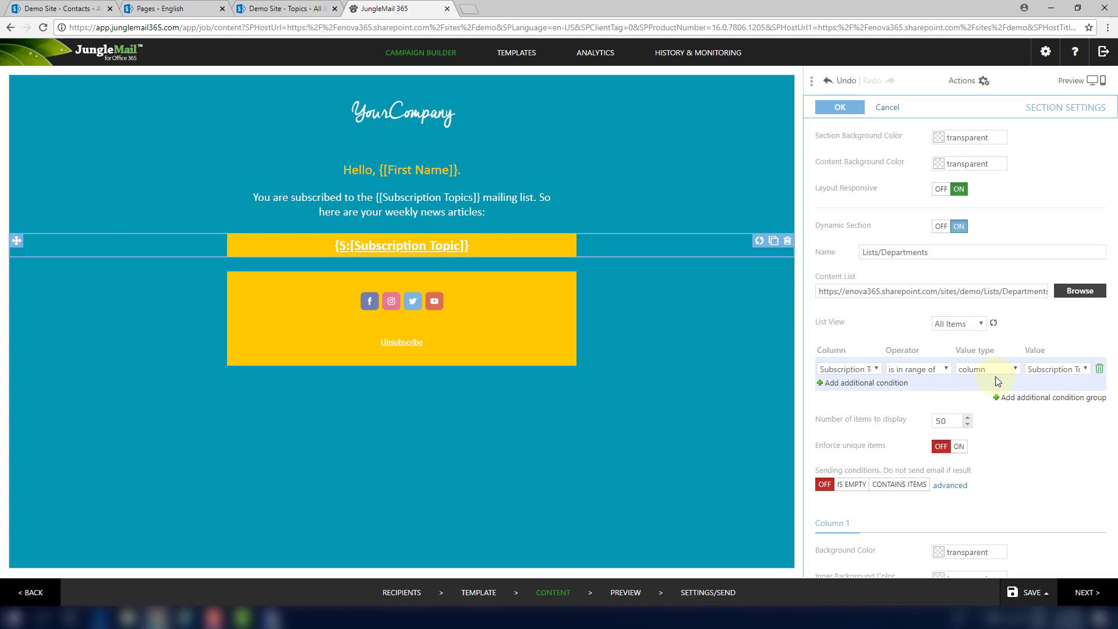
click(840, 108)
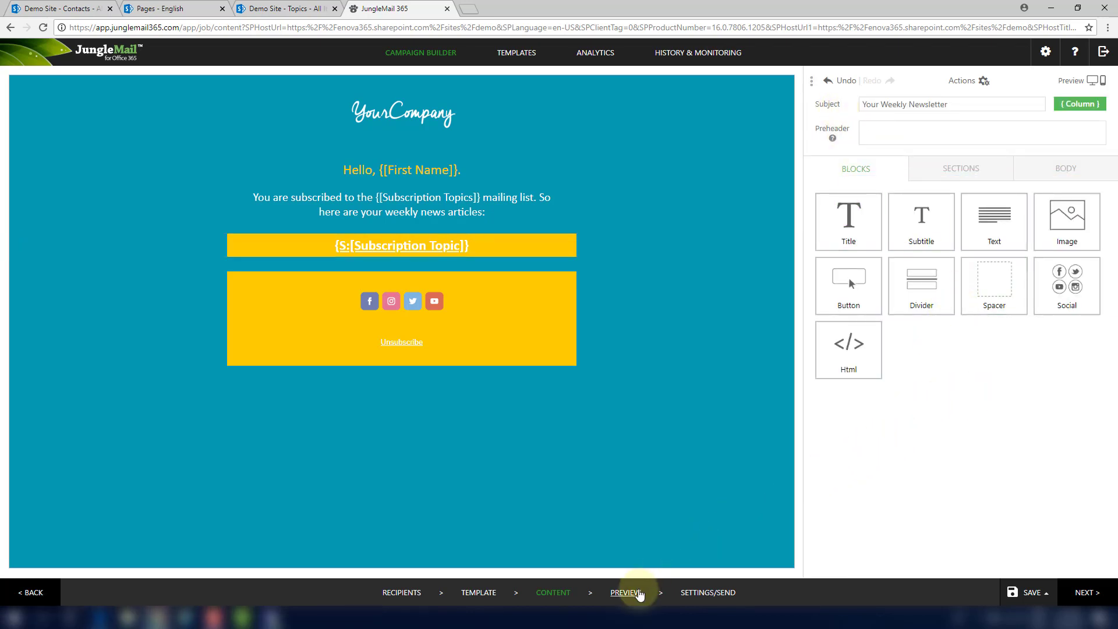
Preview the filtered newsletter for the second and first recipients, and return to the content editor
click(626, 592)
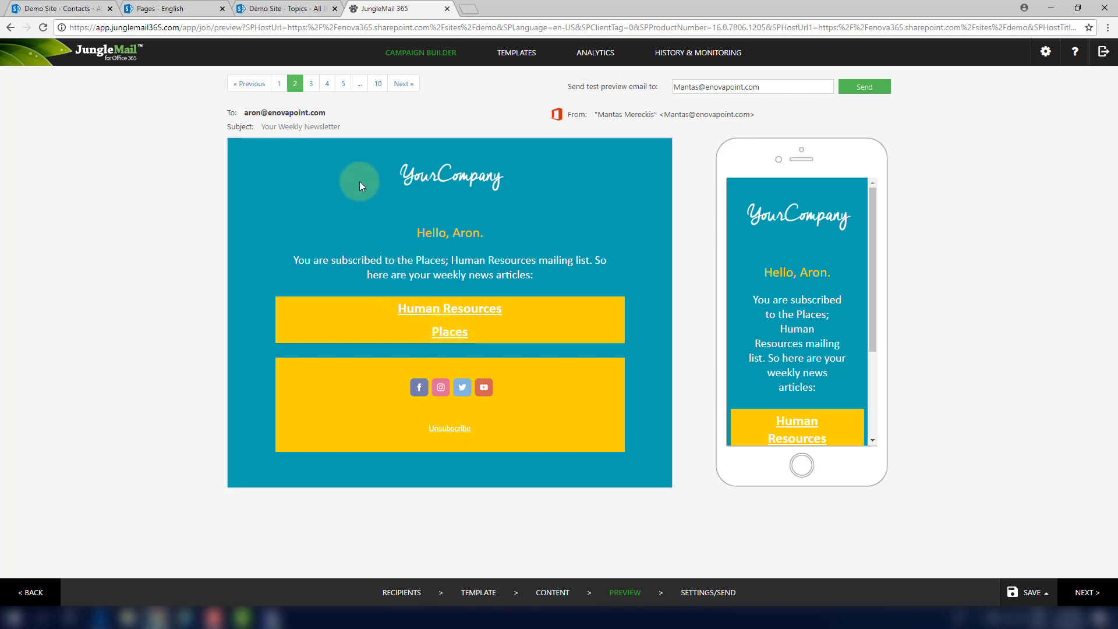
click(278, 83)
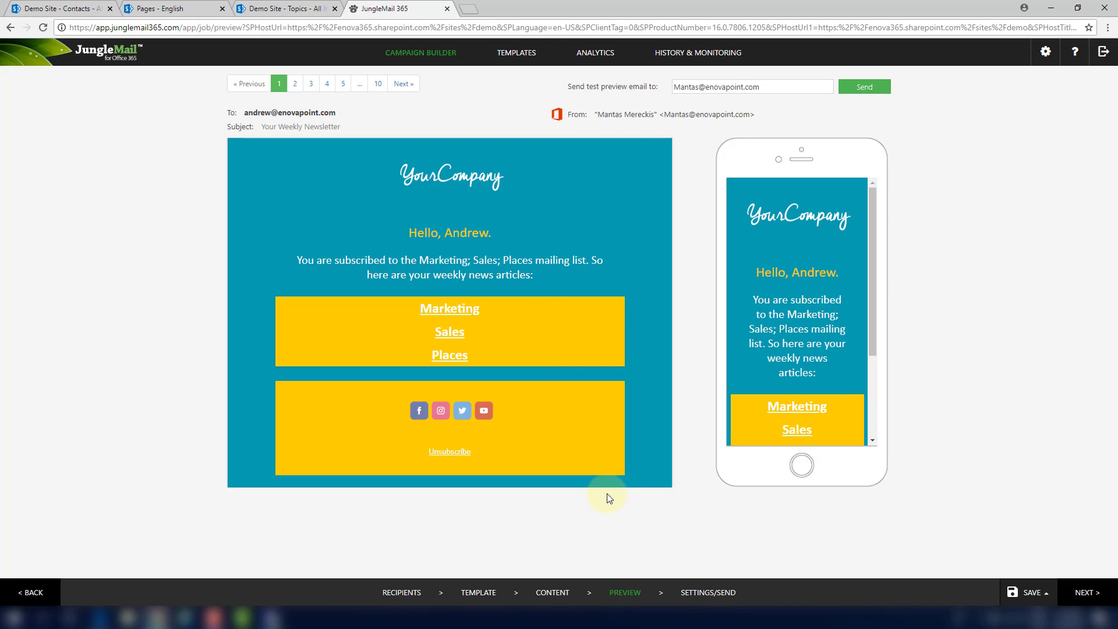
click(550, 592)
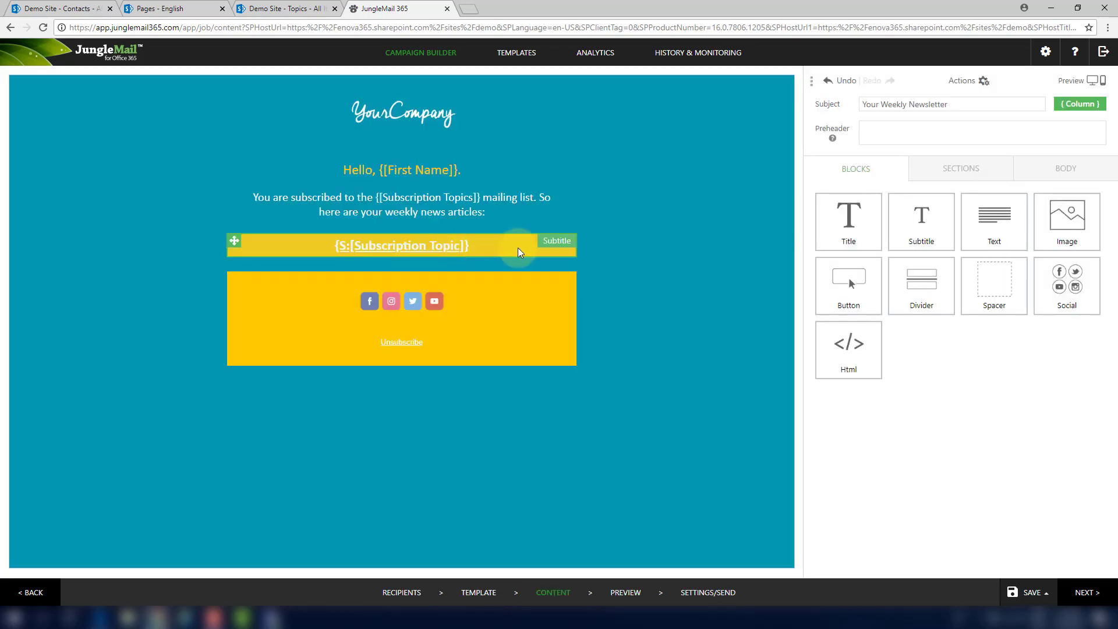
Add a Text block below the Subscription Topic subtitle and make it dynamic, with the JungleMail - News site's Pages library as content source
drag(994, 233, 556, 259)
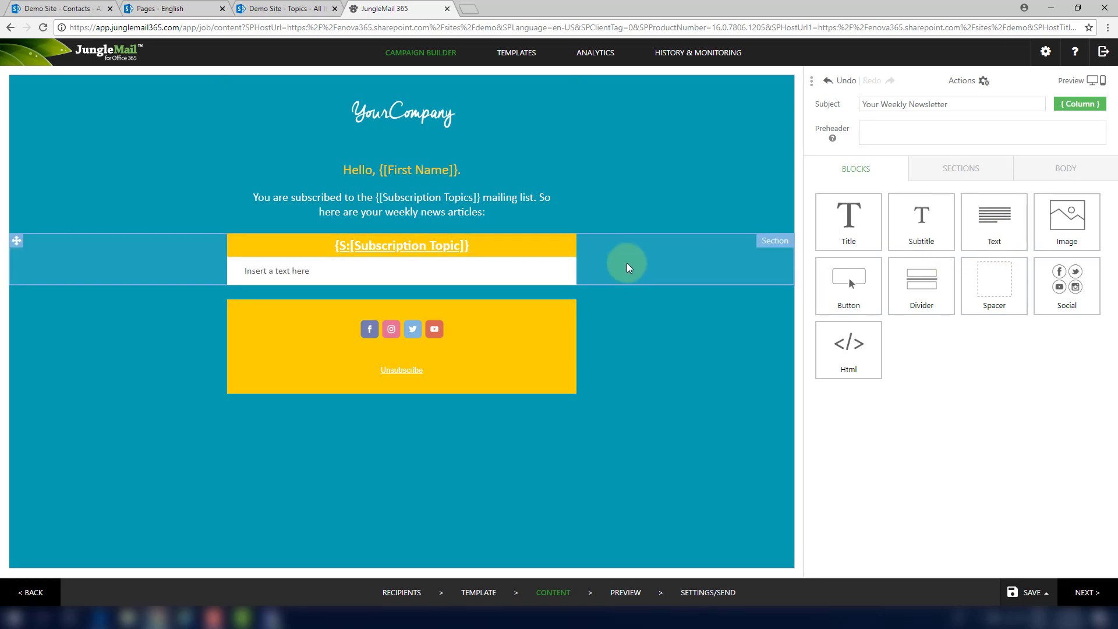
click(498, 272)
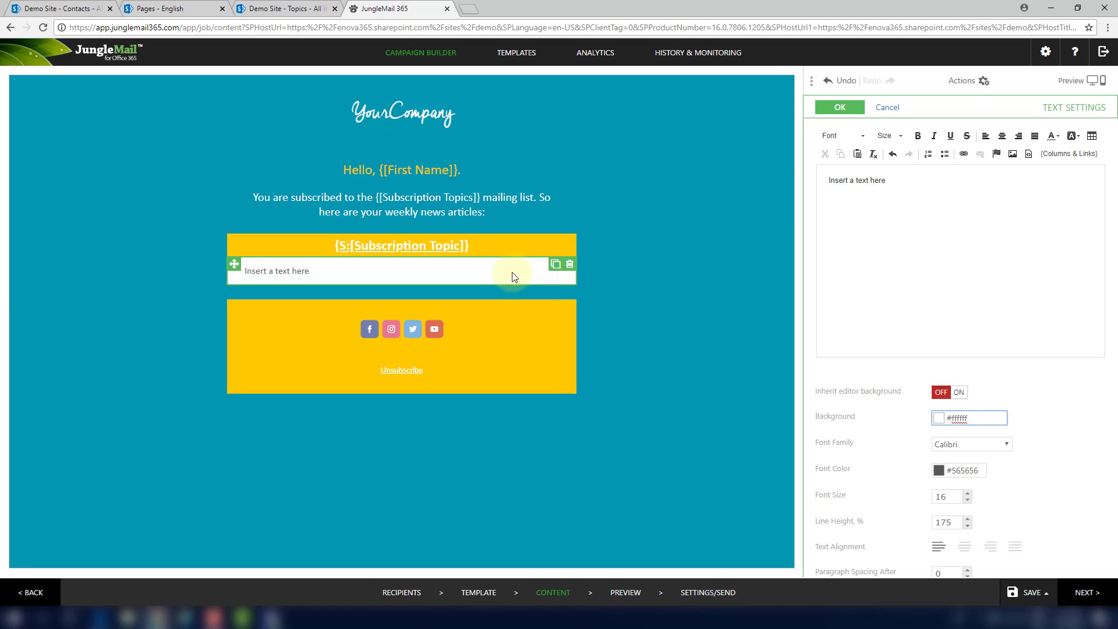
scroll(909, 427, down, 3)
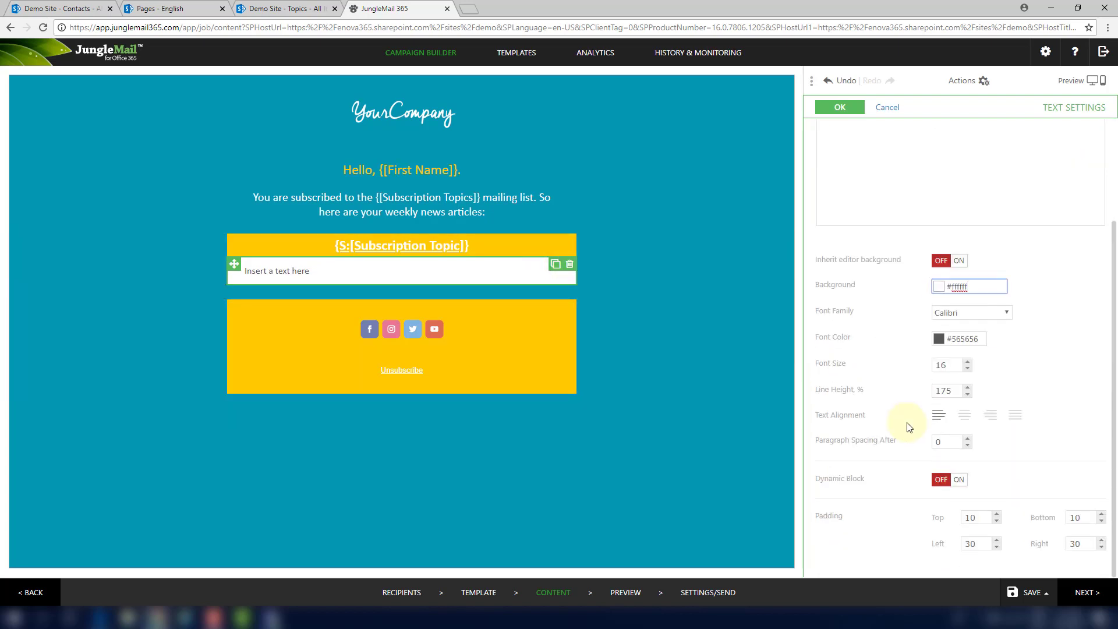
click(958, 480)
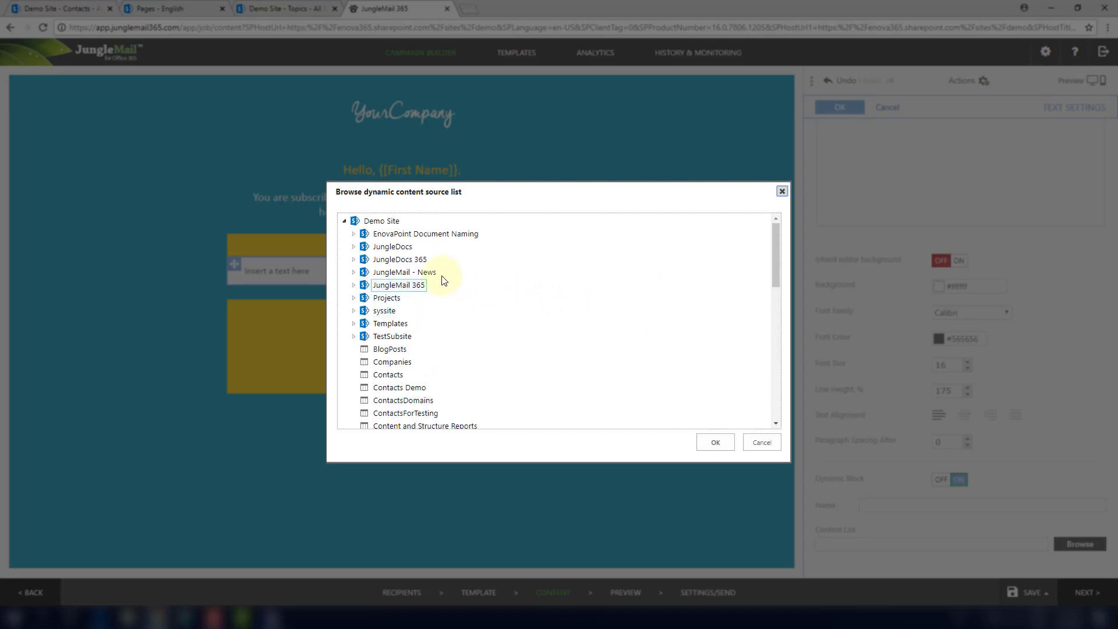
double_click(399, 274)
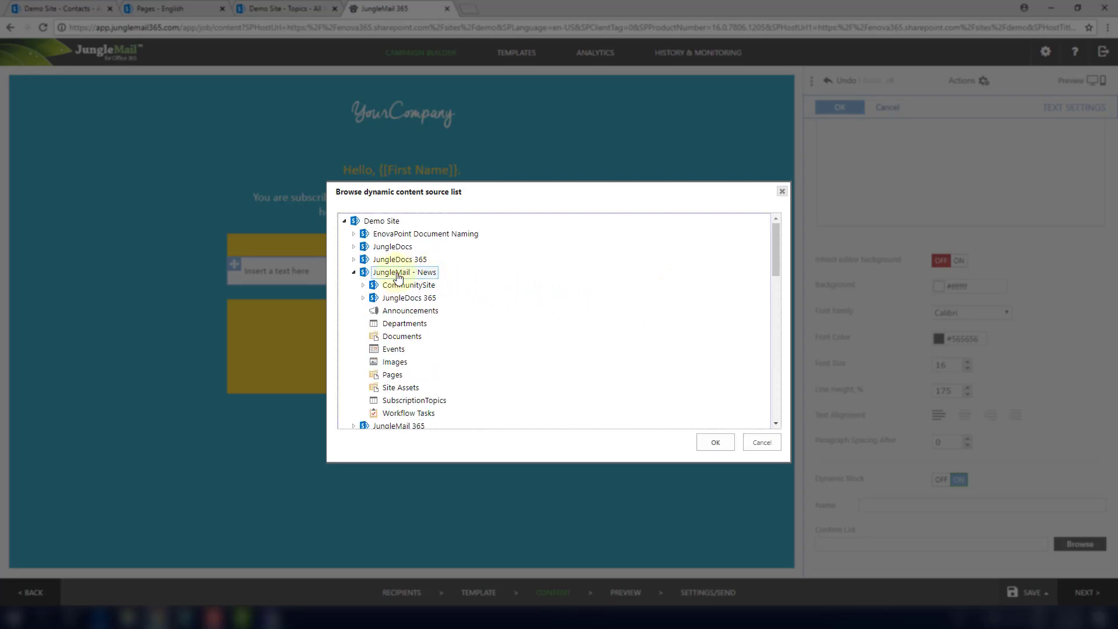
click(391, 375)
click(719, 444)
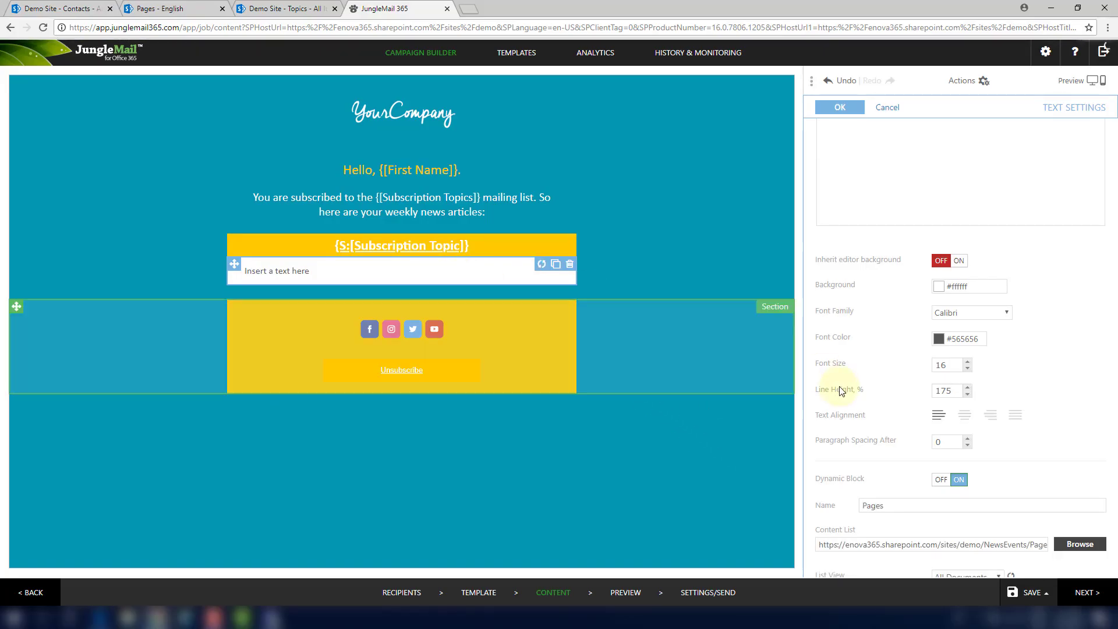
Set the dynamic Text block's list view to English and choose ArticleType as the filter condition's column
scroll(900, 426, down, 3)
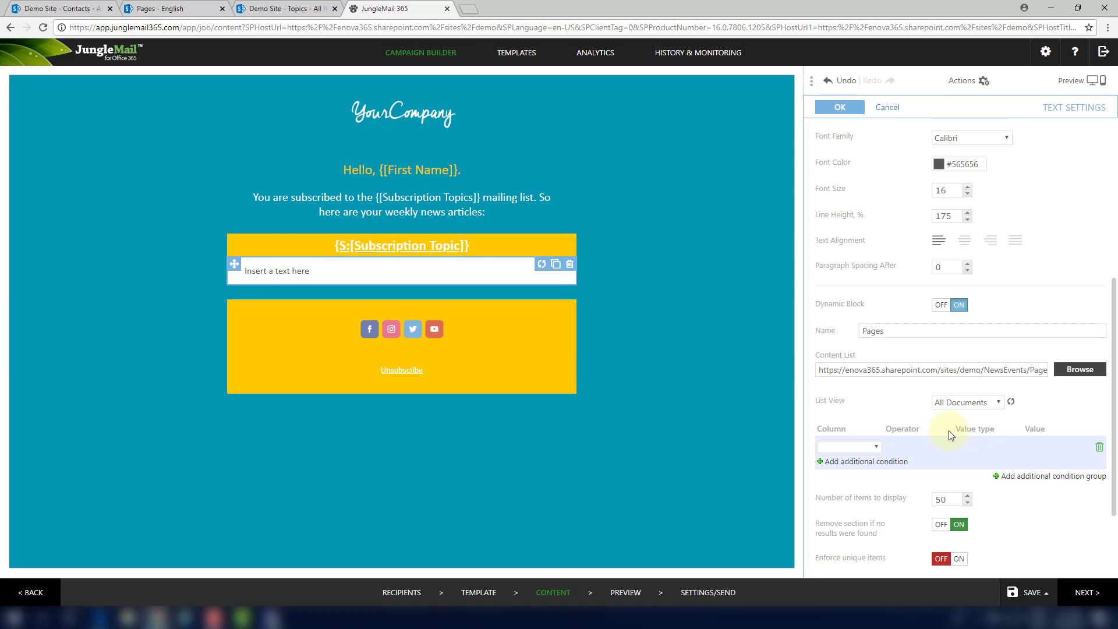
click(973, 405)
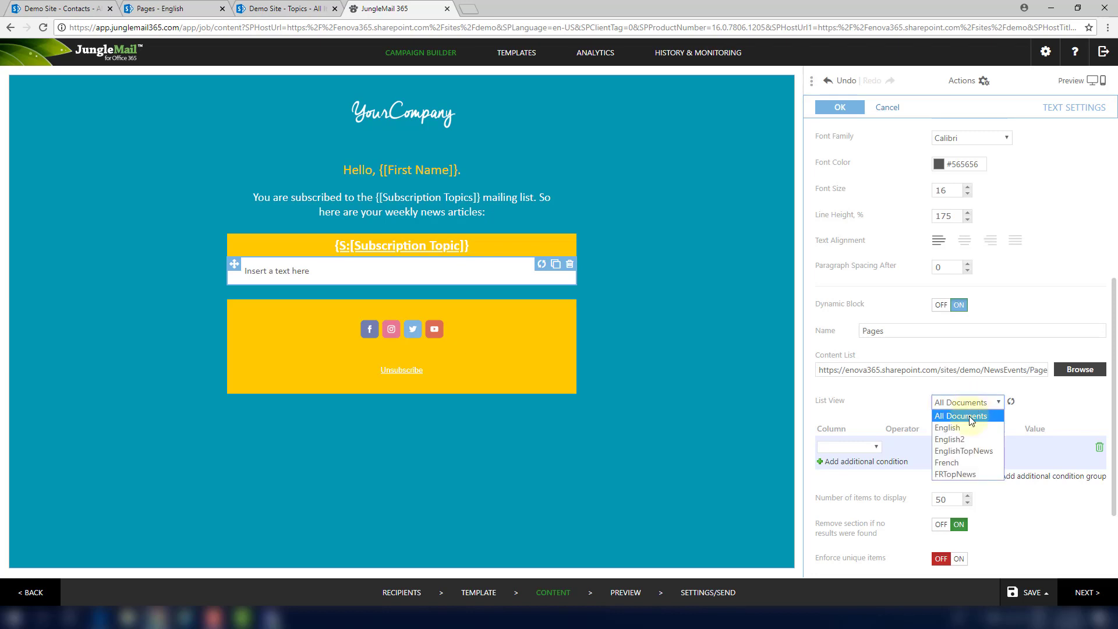
click(955, 430)
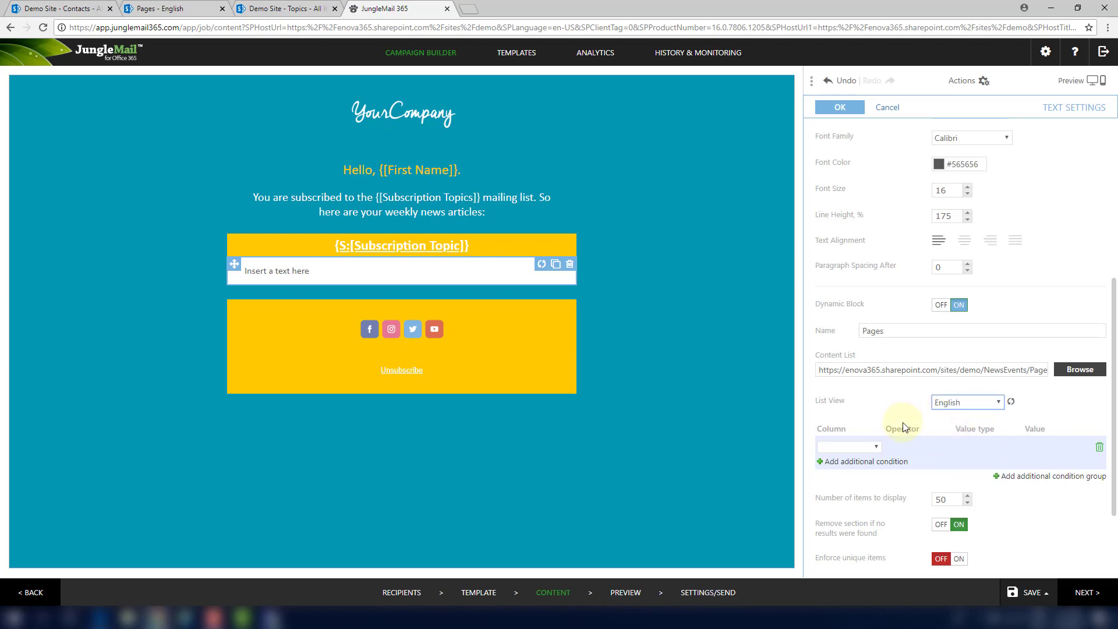
click(872, 448)
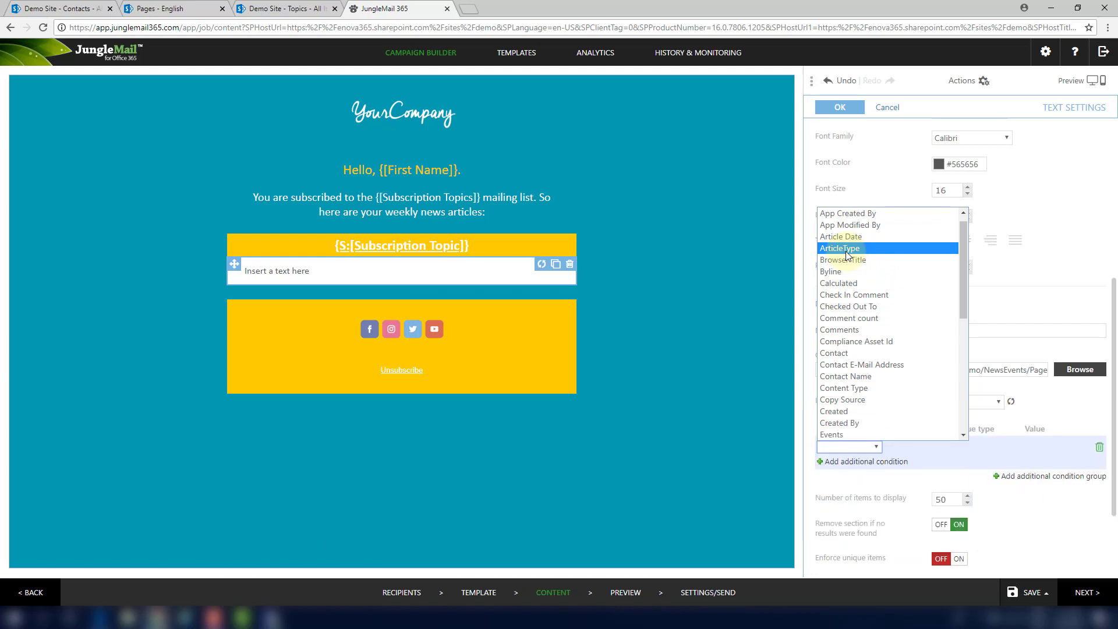
click(845, 249)
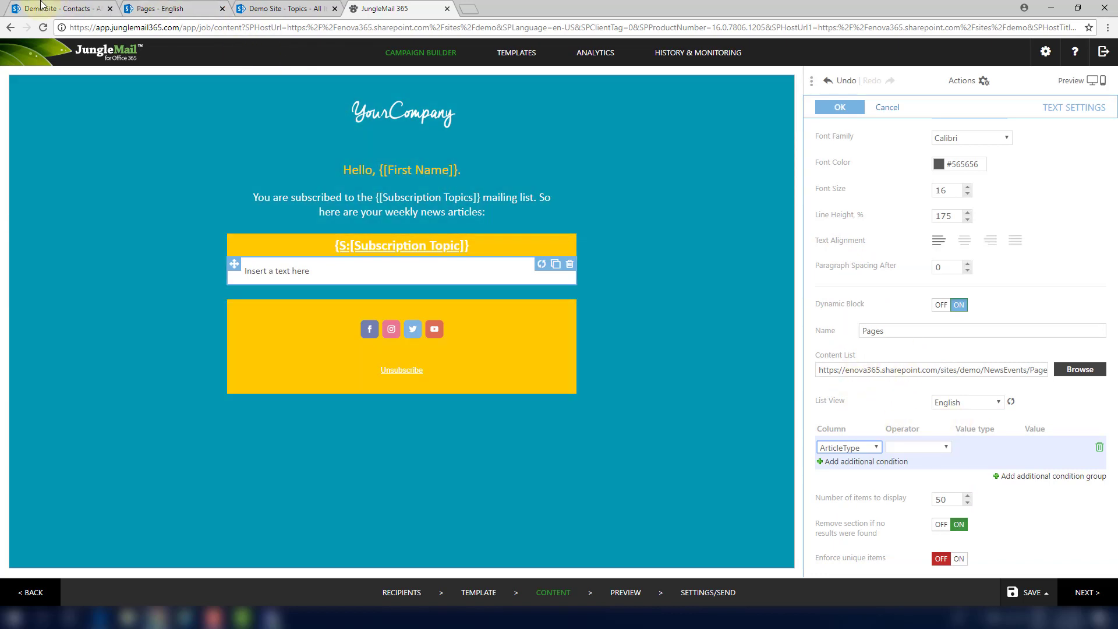
Compare the Topics list with the ArticleType column of the Pages library, and return to the JungleMail 365 campaign
click(261, 7)
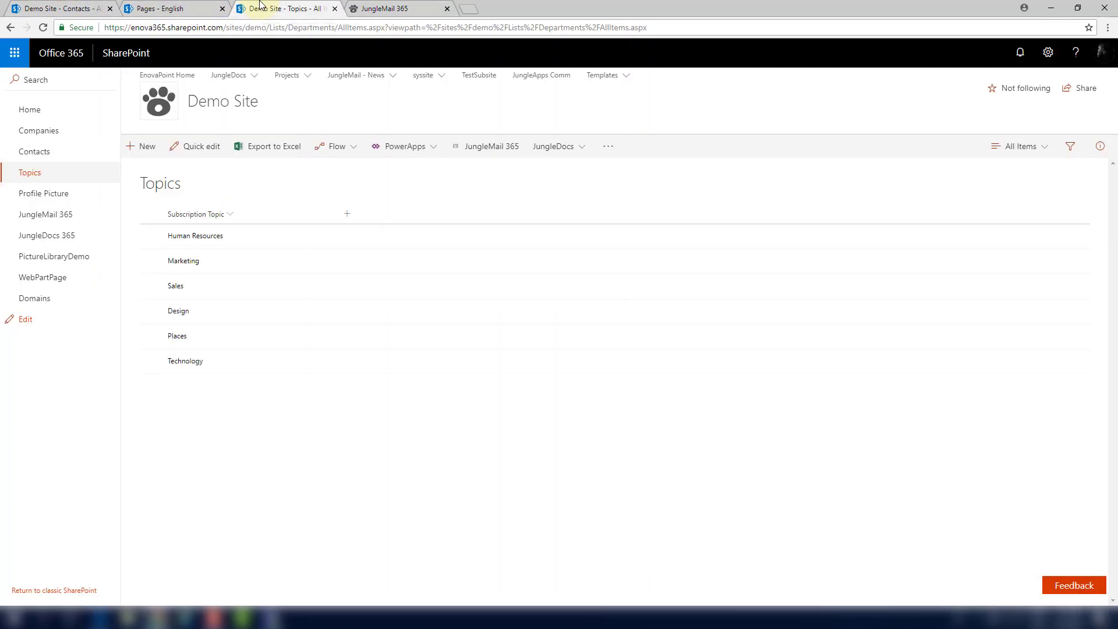
click(191, 6)
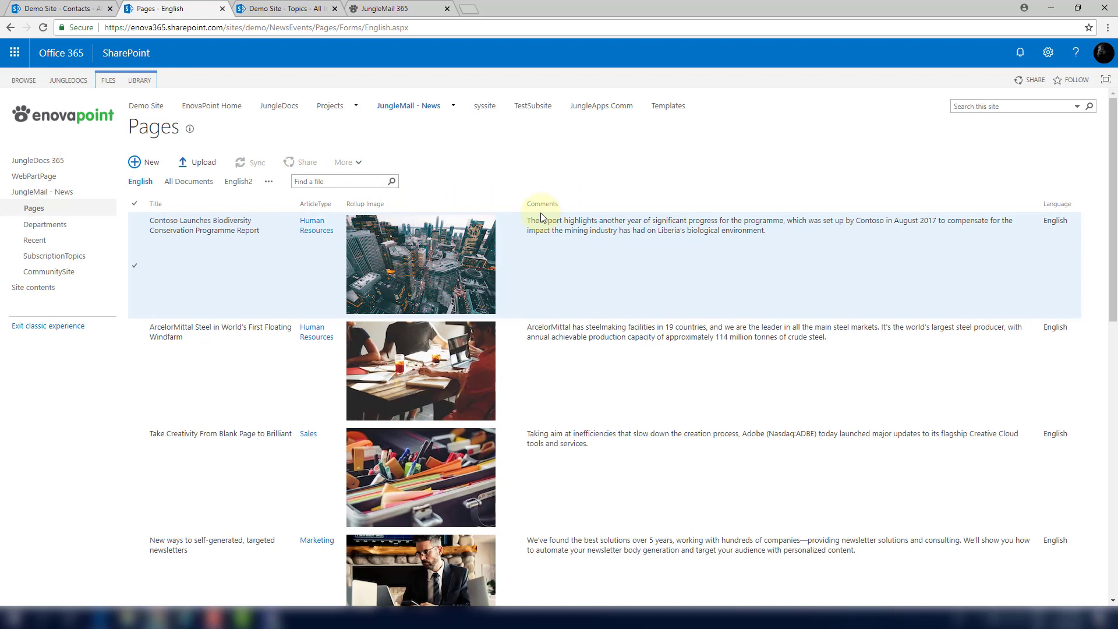
click(430, 8)
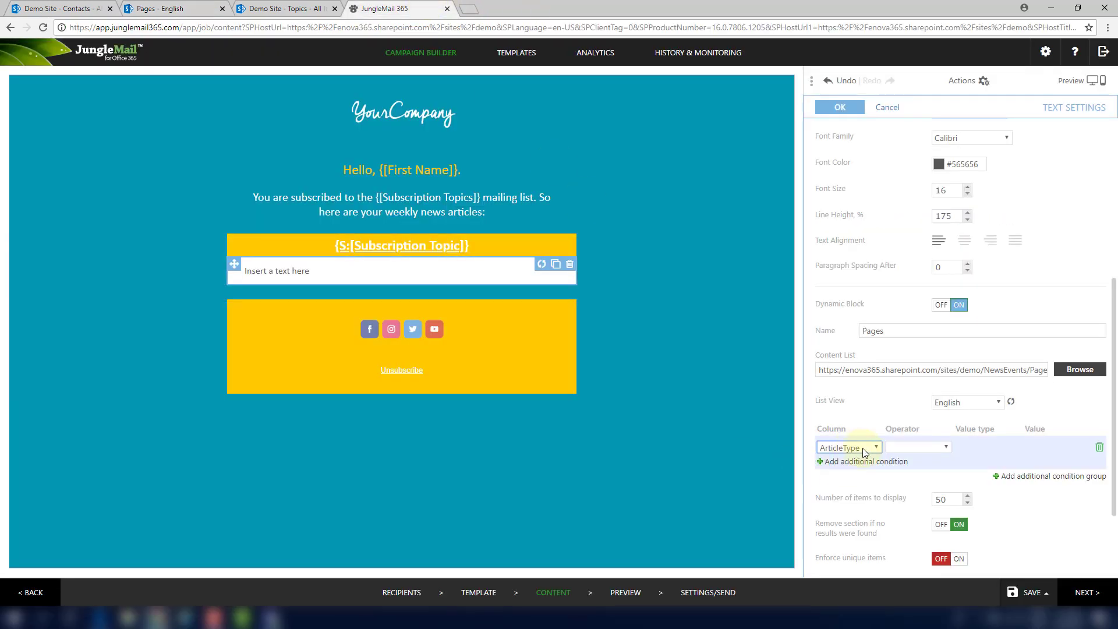
Complete the ArticleType condition as is in range of the parent column Subscription Topic
click(913, 448)
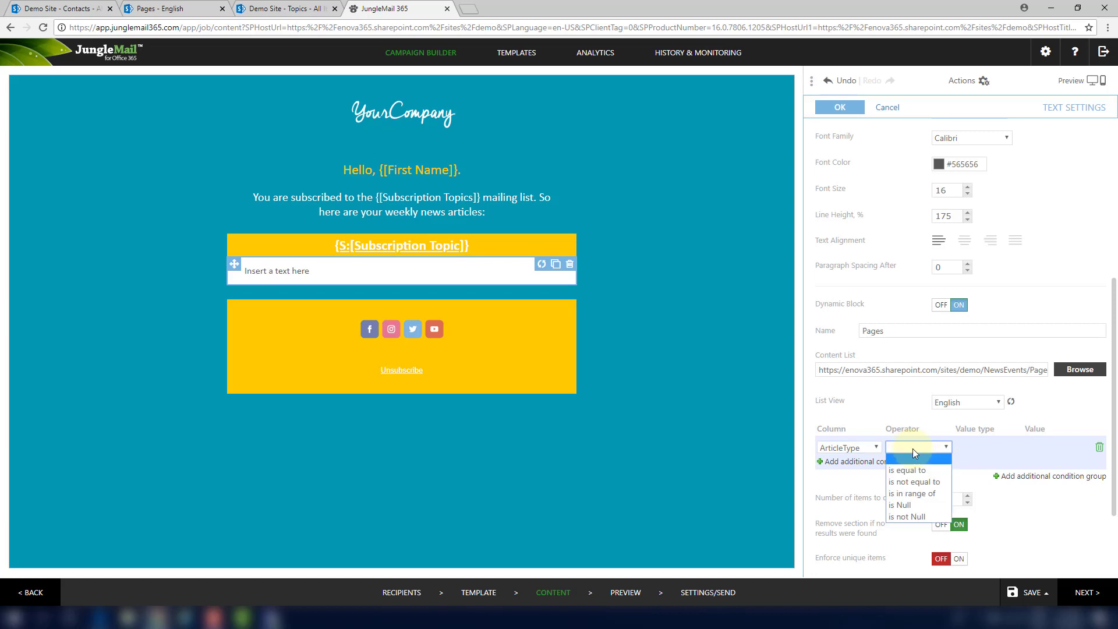
click(924, 494)
click(976, 449)
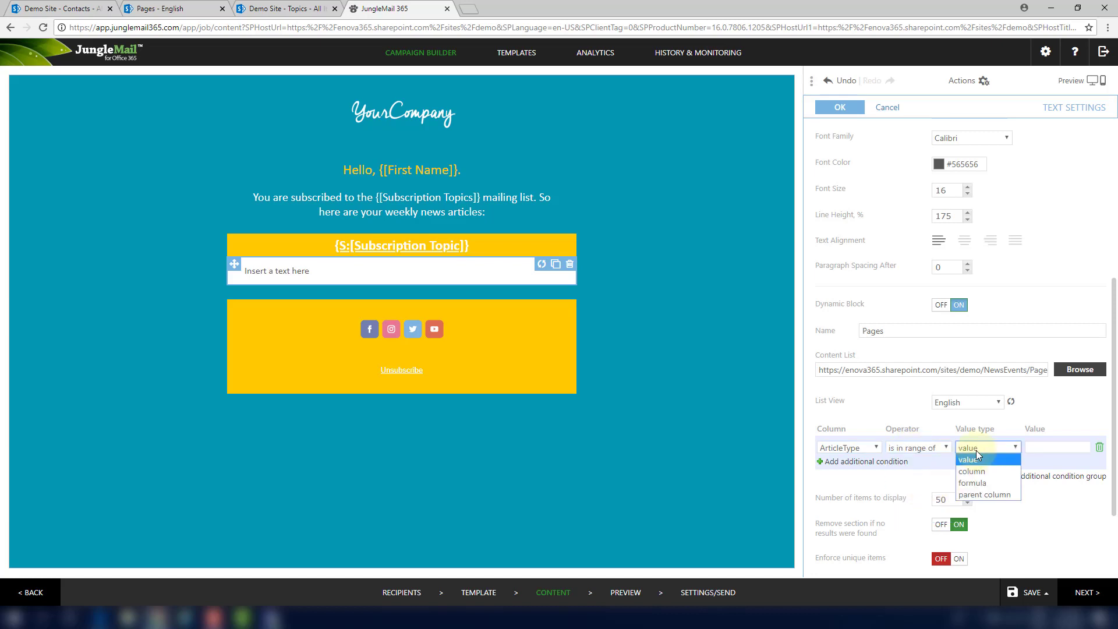
click(993, 495)
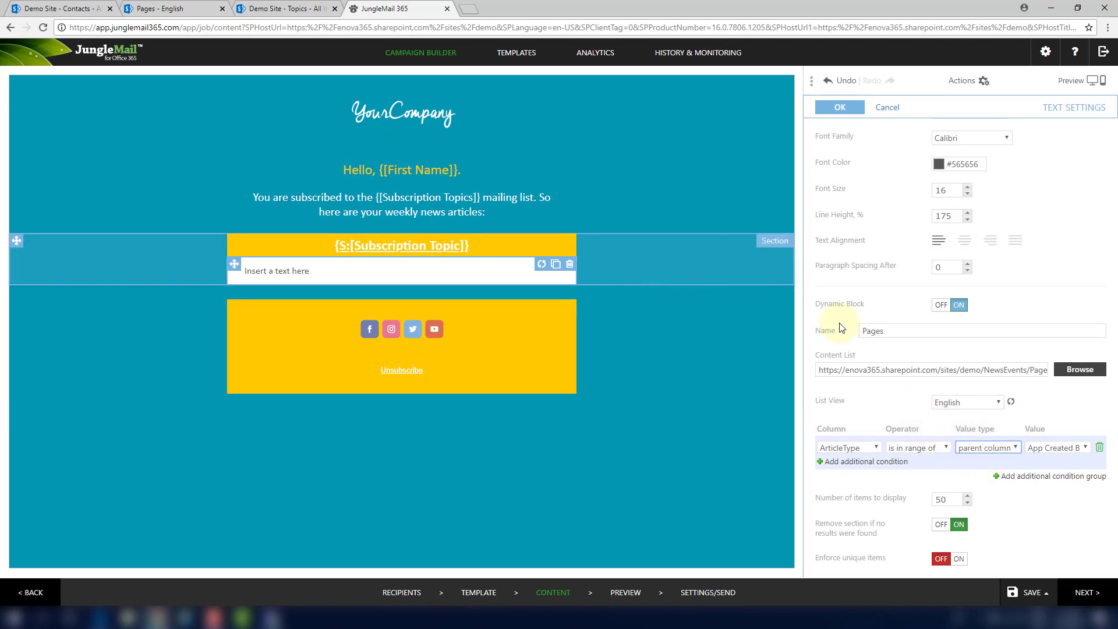
click(1055, 448)
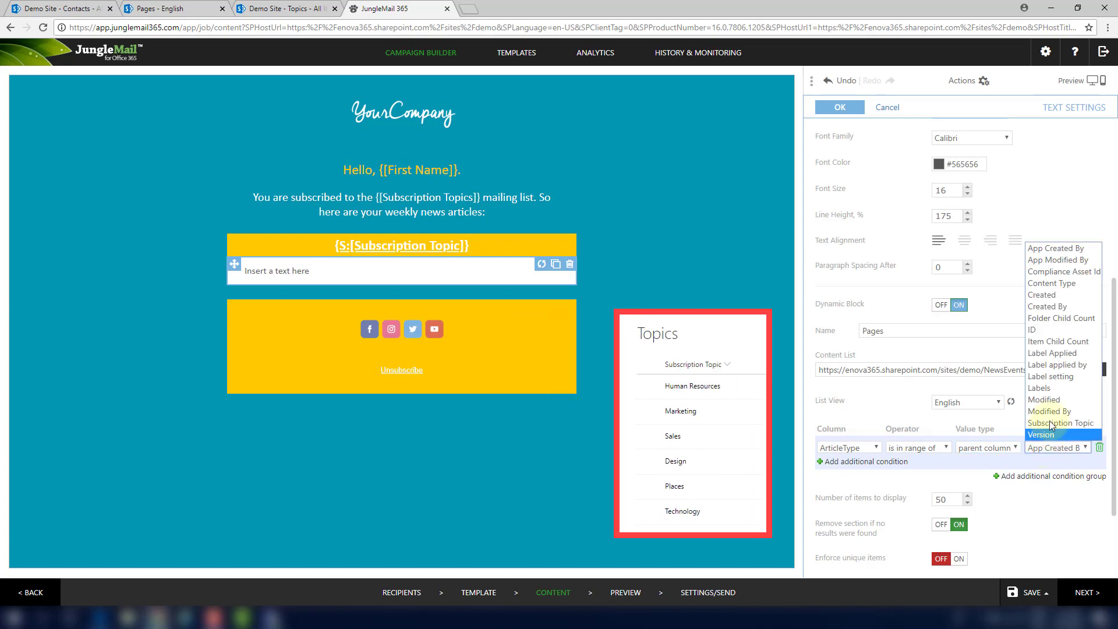
click(1053, 418)
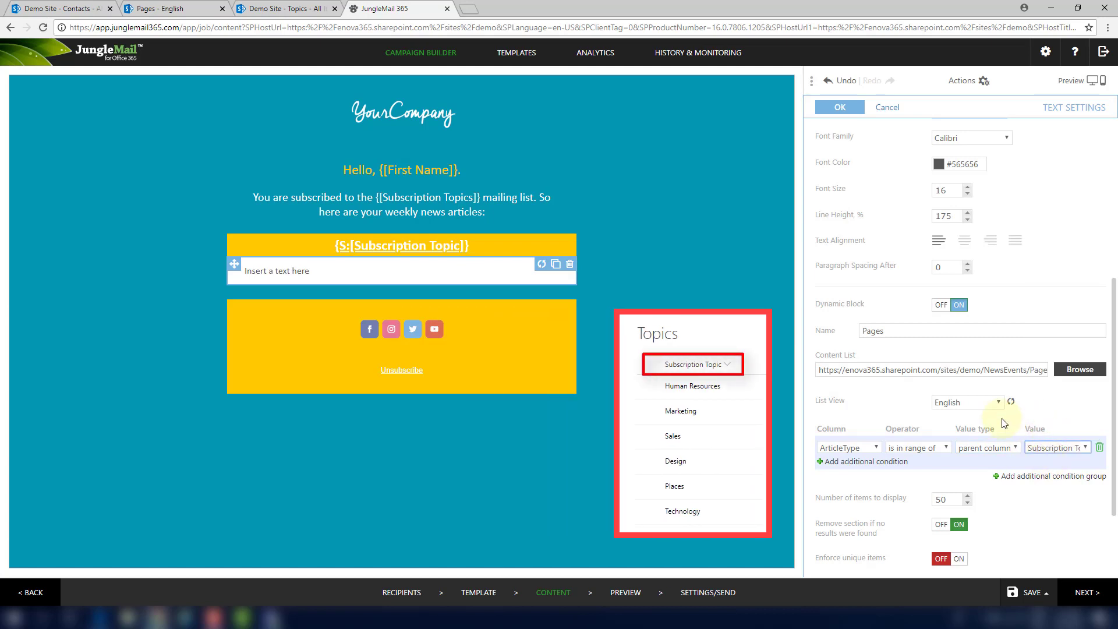
scroll(966, 428, down, 2)
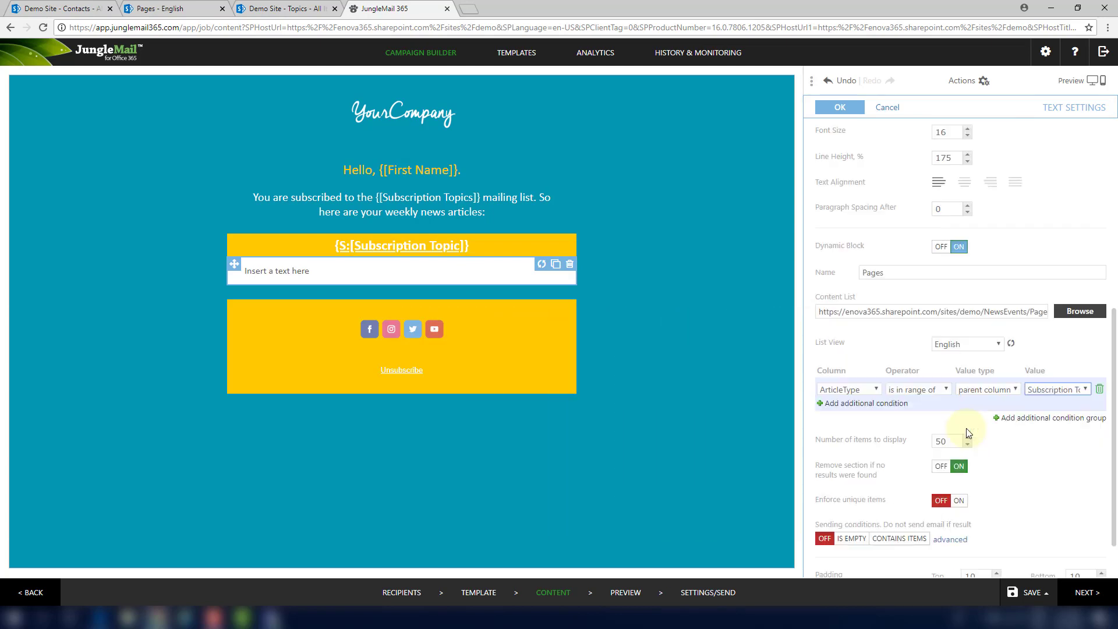
Replace the Text block's default text with the dynamic block's Title column value
scroll(990, 466, up, 7)
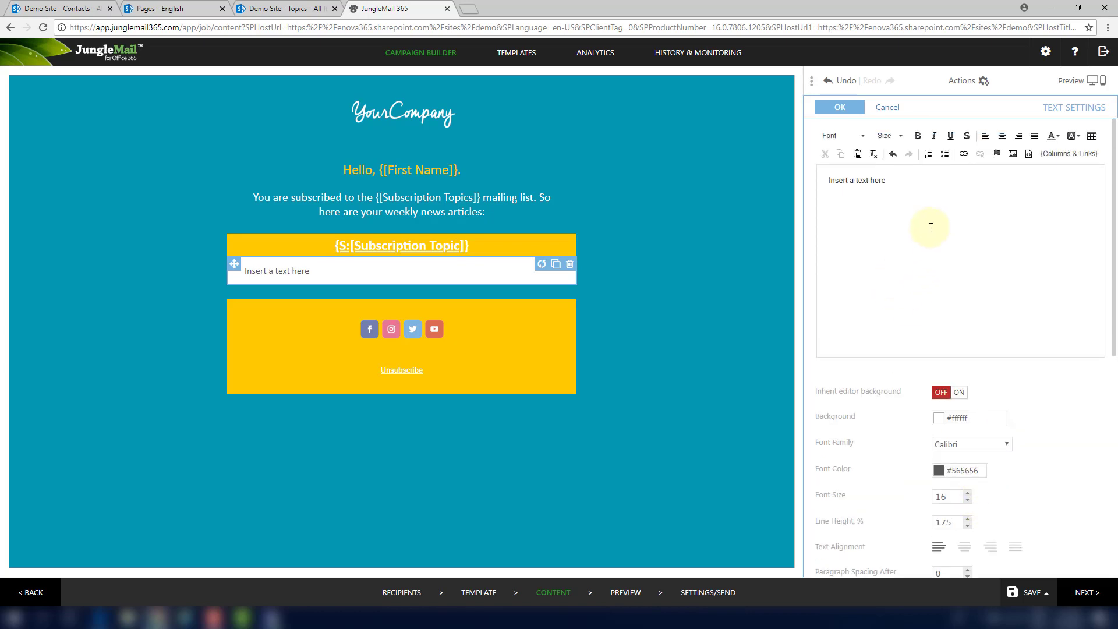
drag(904, 205, 827, 191)
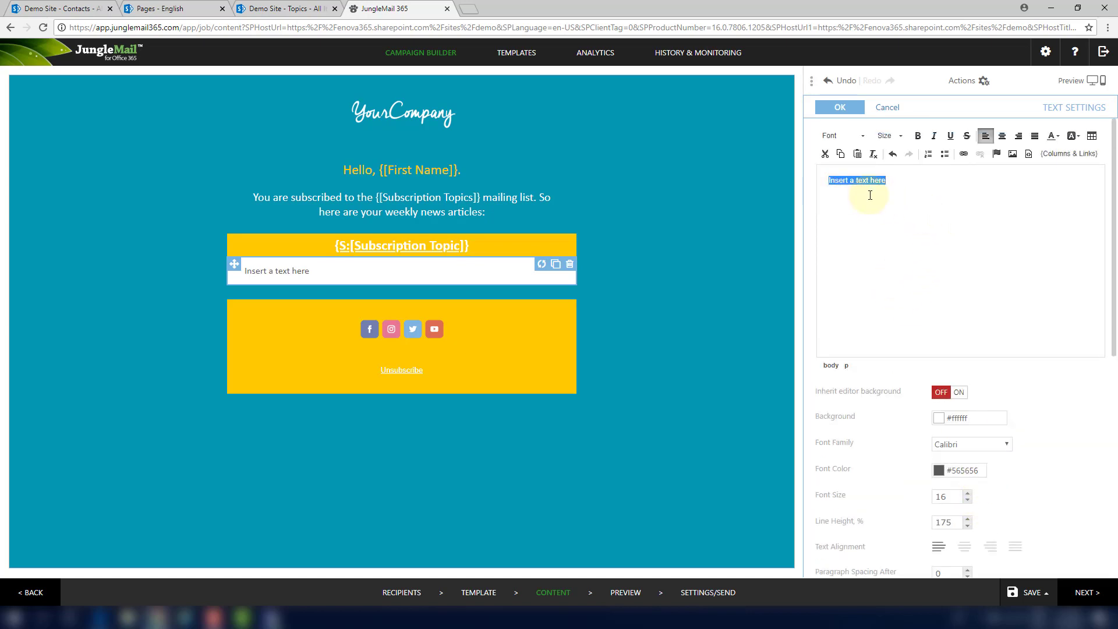
key(Delete)
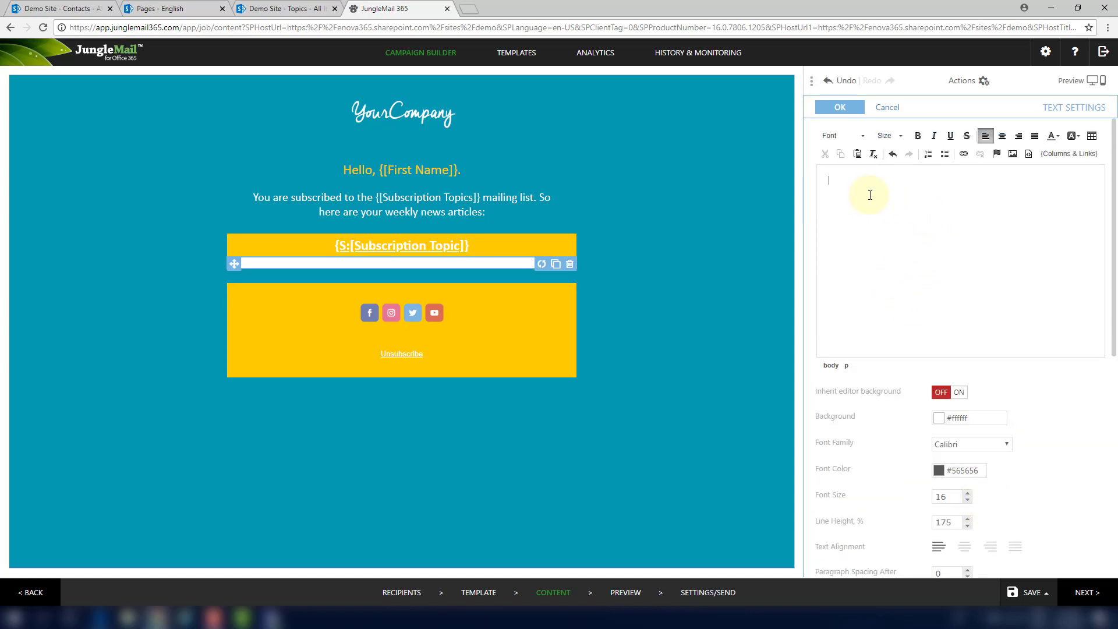
click(1060, 159)
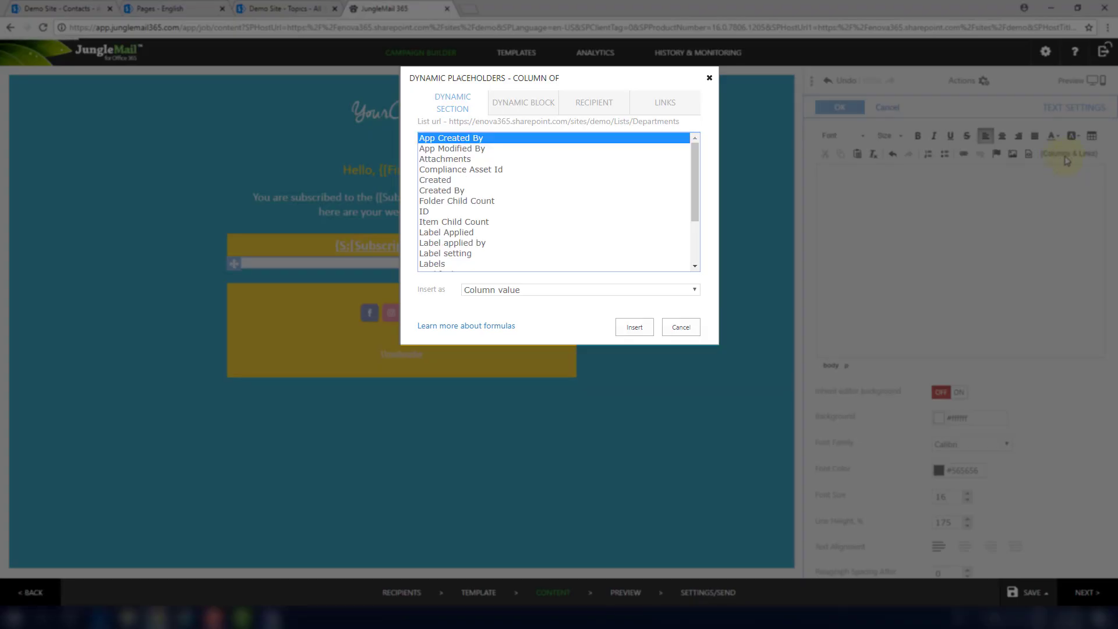
click(526, 110)
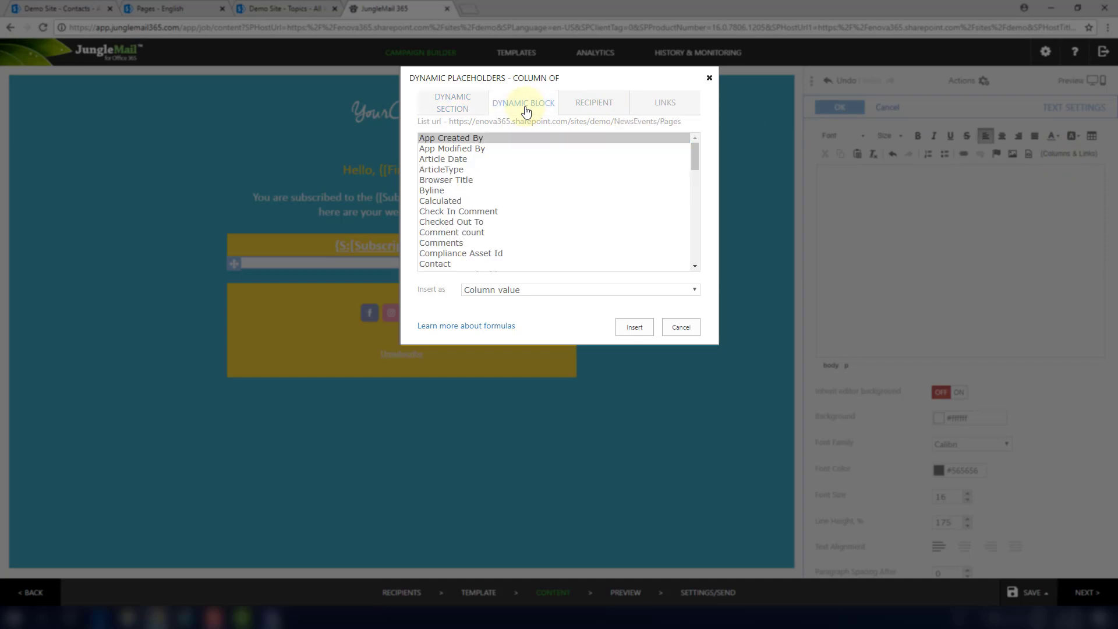
scroll(524, 220, down, 8)
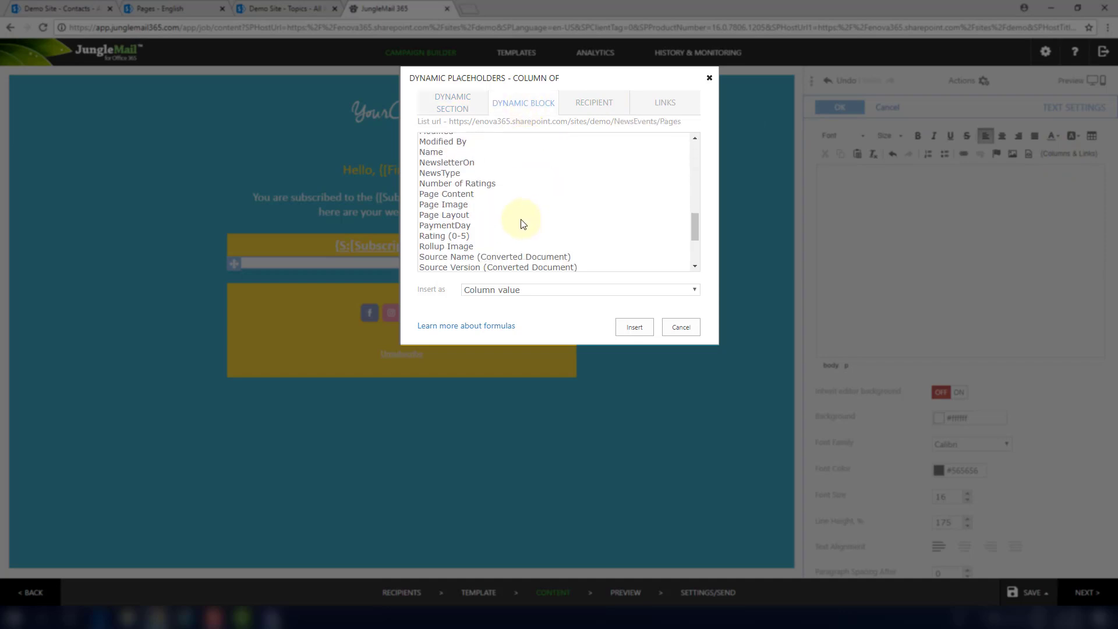
click(437, 205)
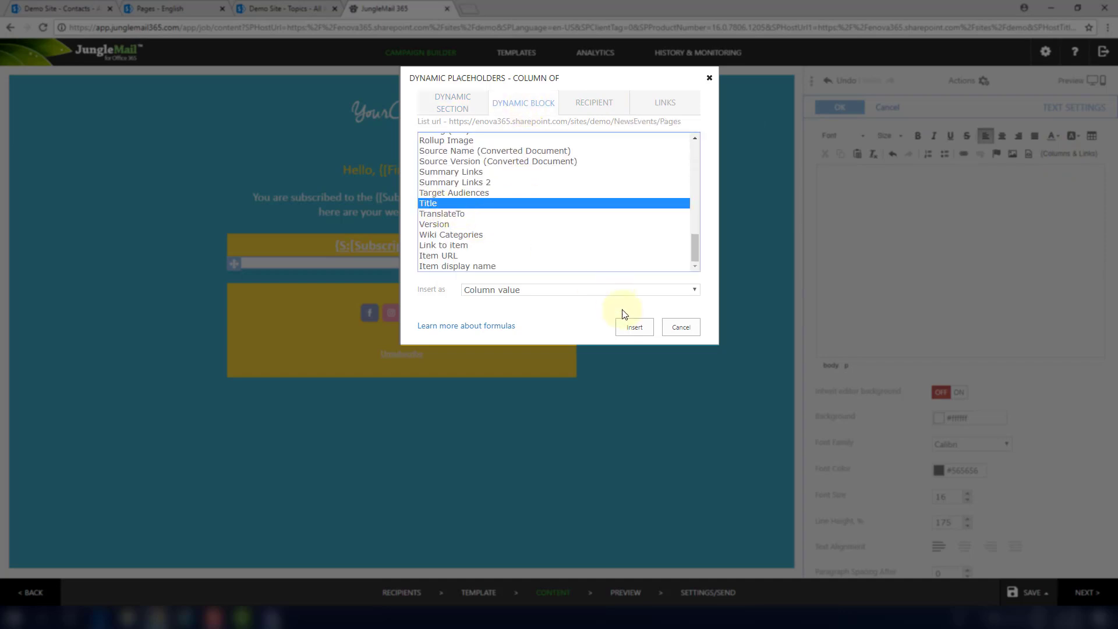
click(634, 327)
Format the Title placeholder in bold at font size 20
drag(916, 212, 813, 200)
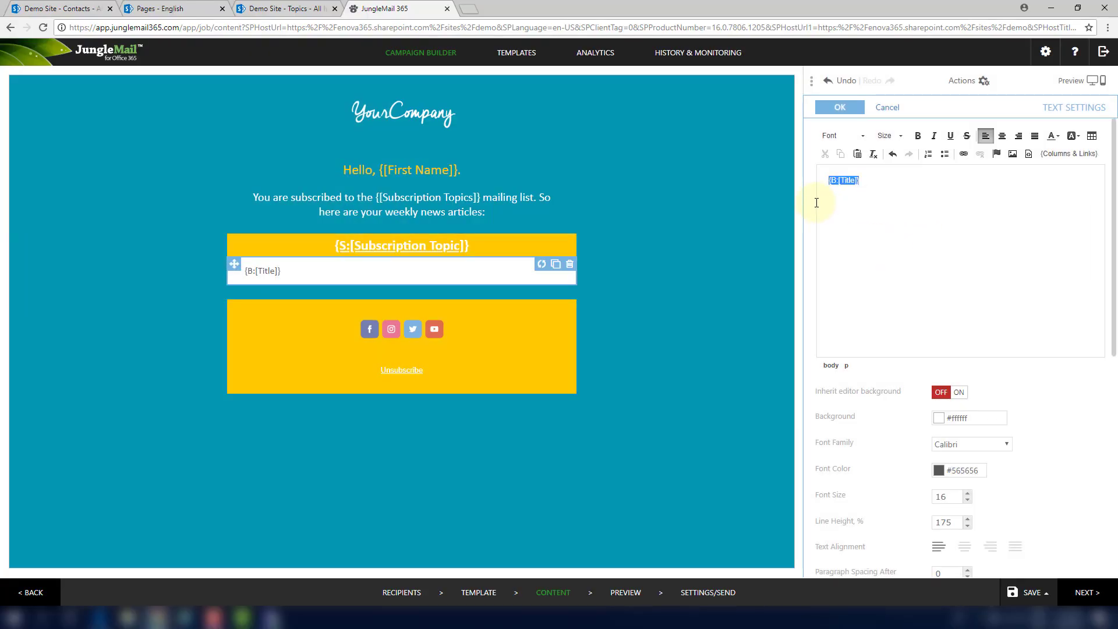
click(920, 135)
click(889, 136)
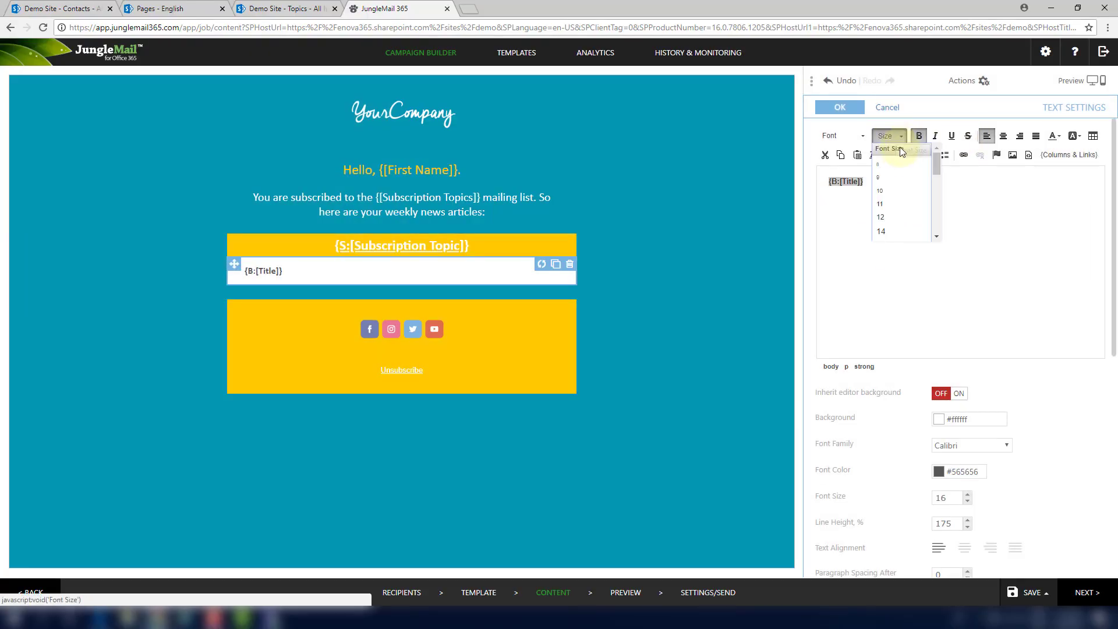
scroll(900, 202, down, 3)
click(889, 158)
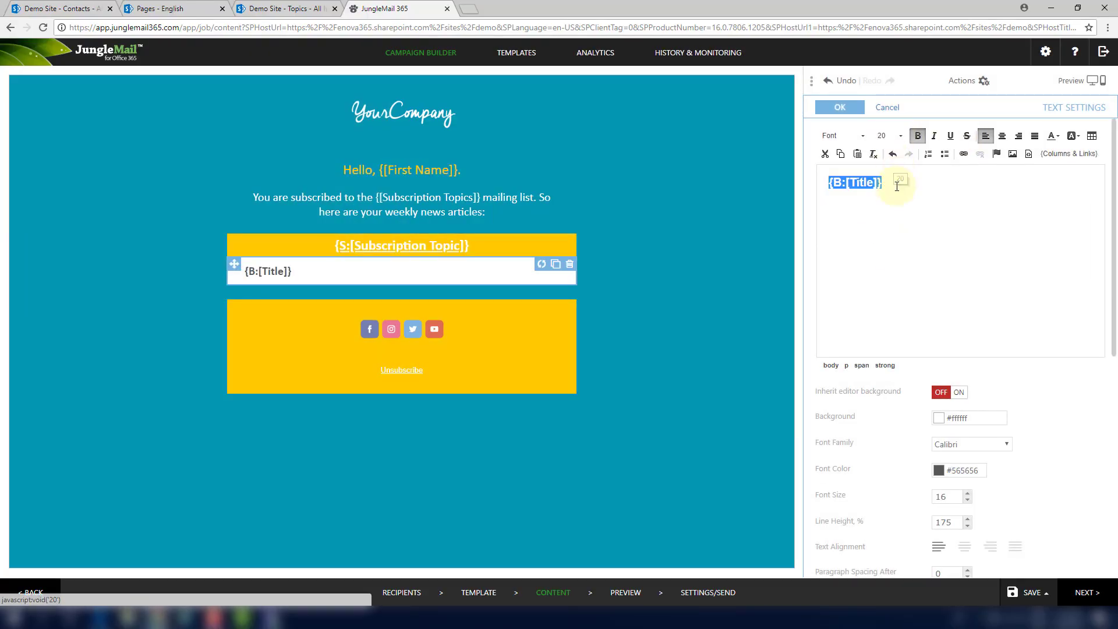
Insert the block's Rollup Image placeholder on a new line below the Title placeholder
key(Return)
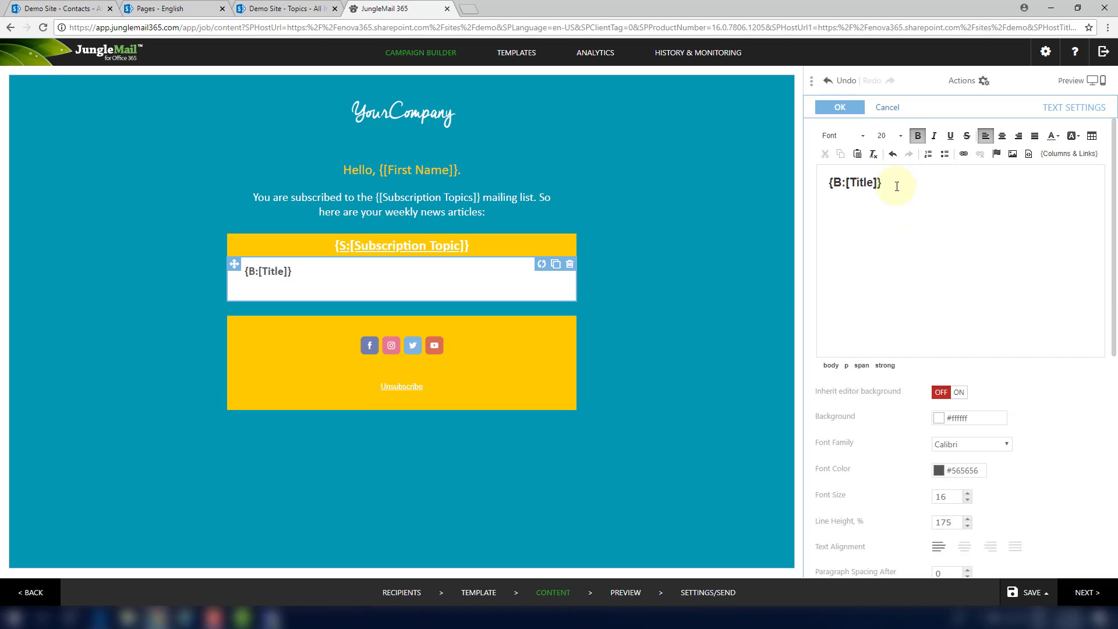
click(1012, 155)
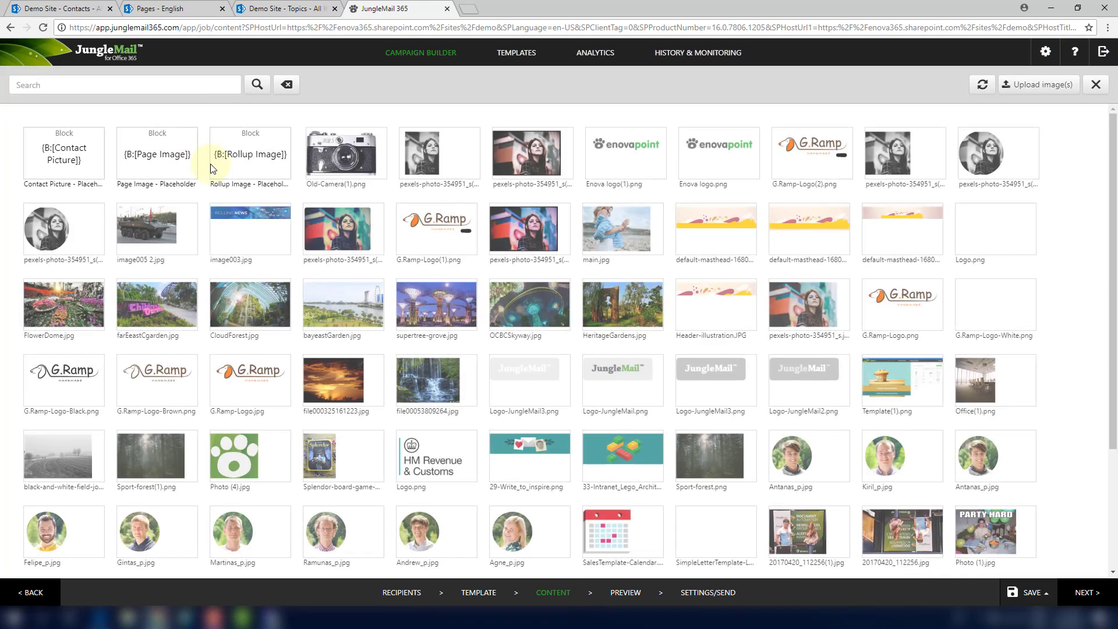
click(250, 154)
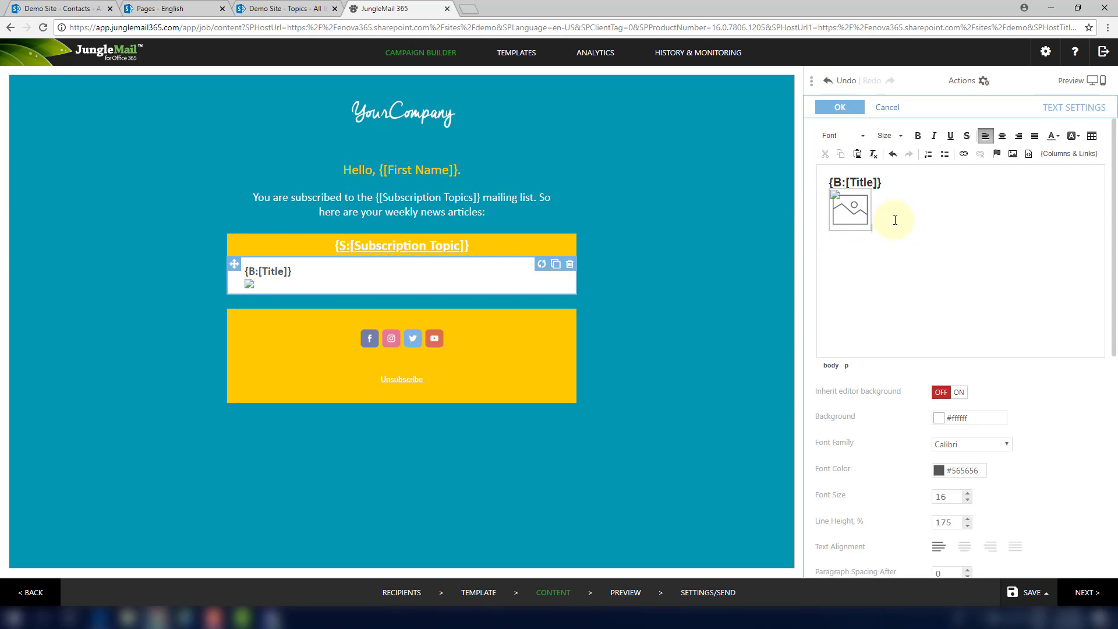
Insert the dynamic block's Comments column value after the image placeholder and italicize it
click(1064, 155)
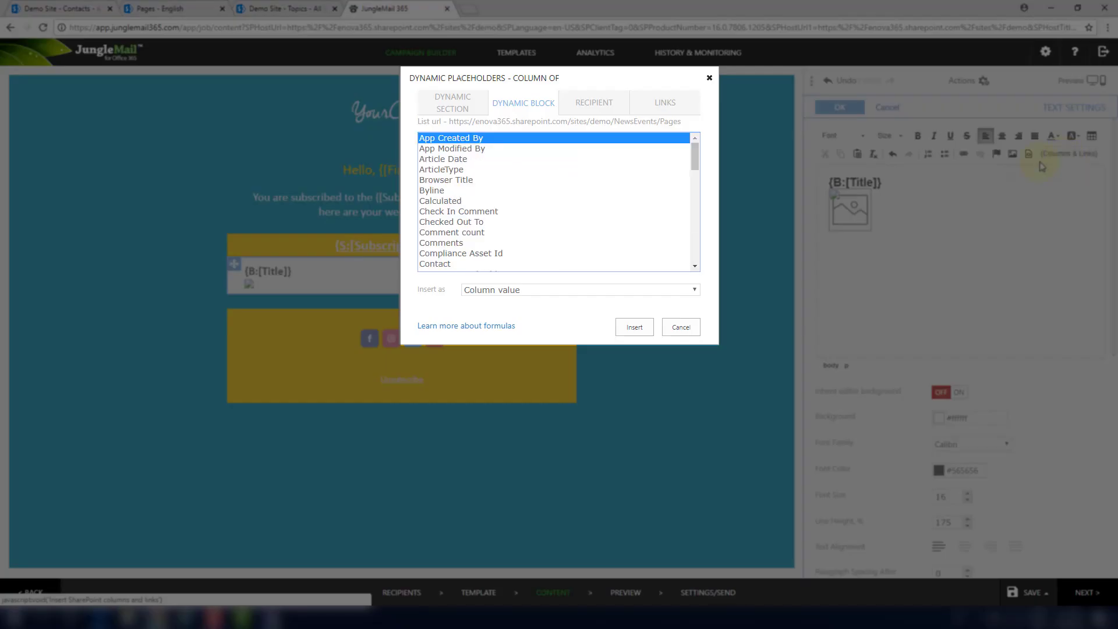
click(444, 244)
click(635, 327)
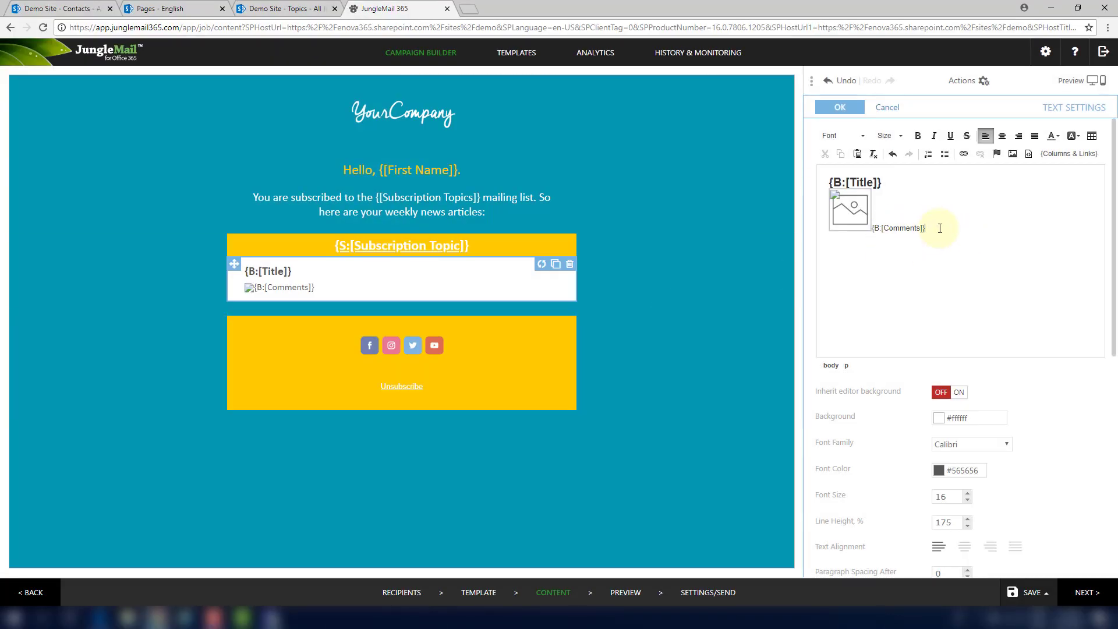
drag(939, 228, 870, 229)
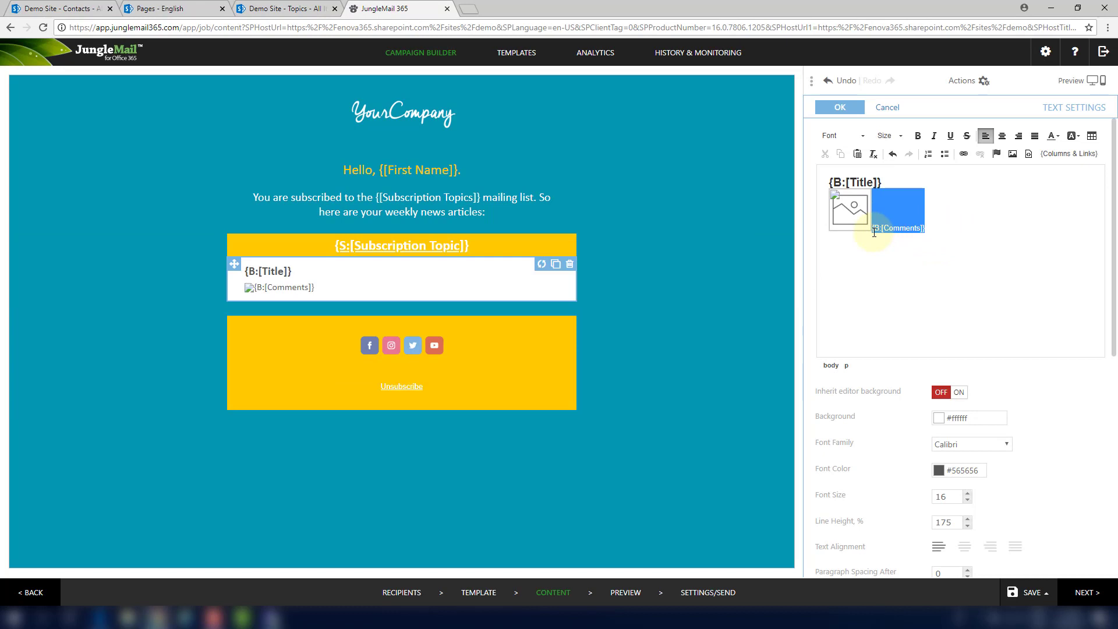
click(935, 136)
click(955, 242)
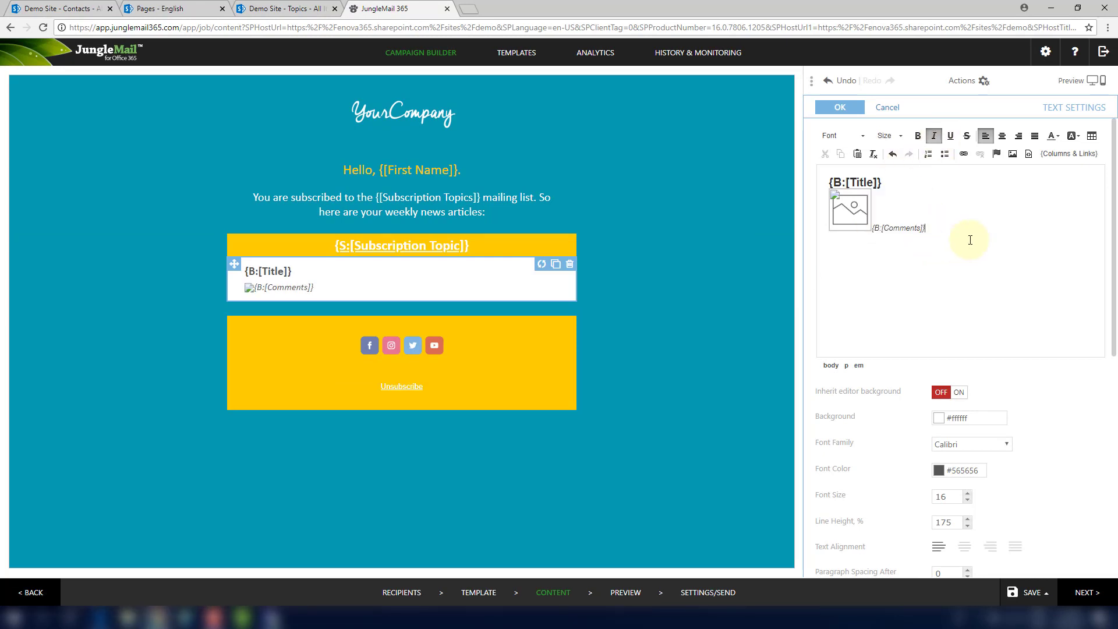
Set the Rollup Image placeholder's width to 170 and height to 110
right_click(856, 223)
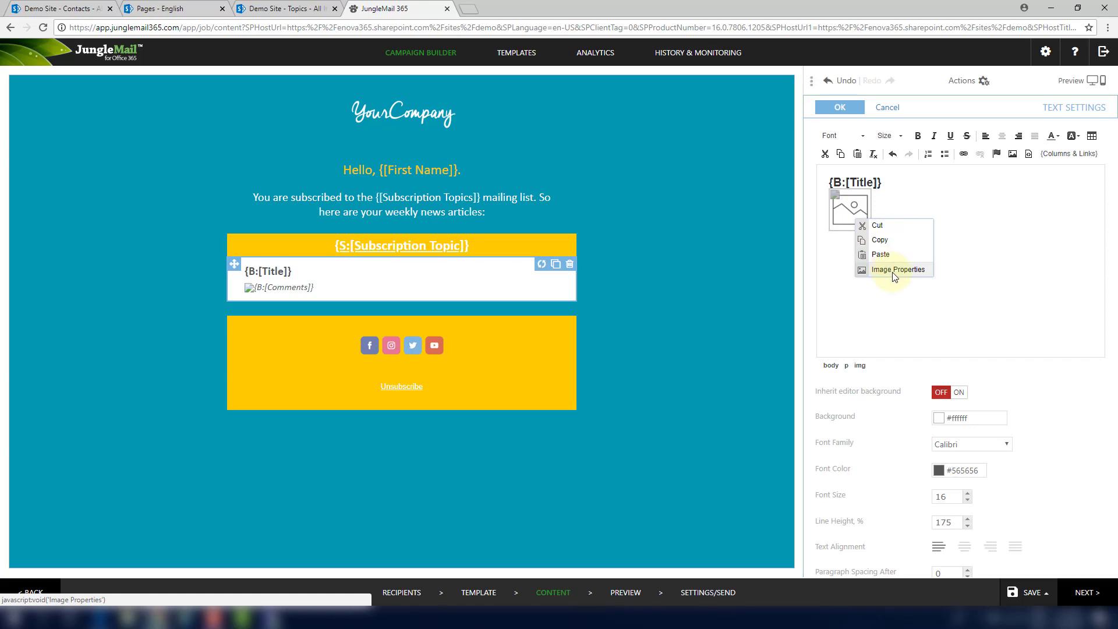
click(895, 272)
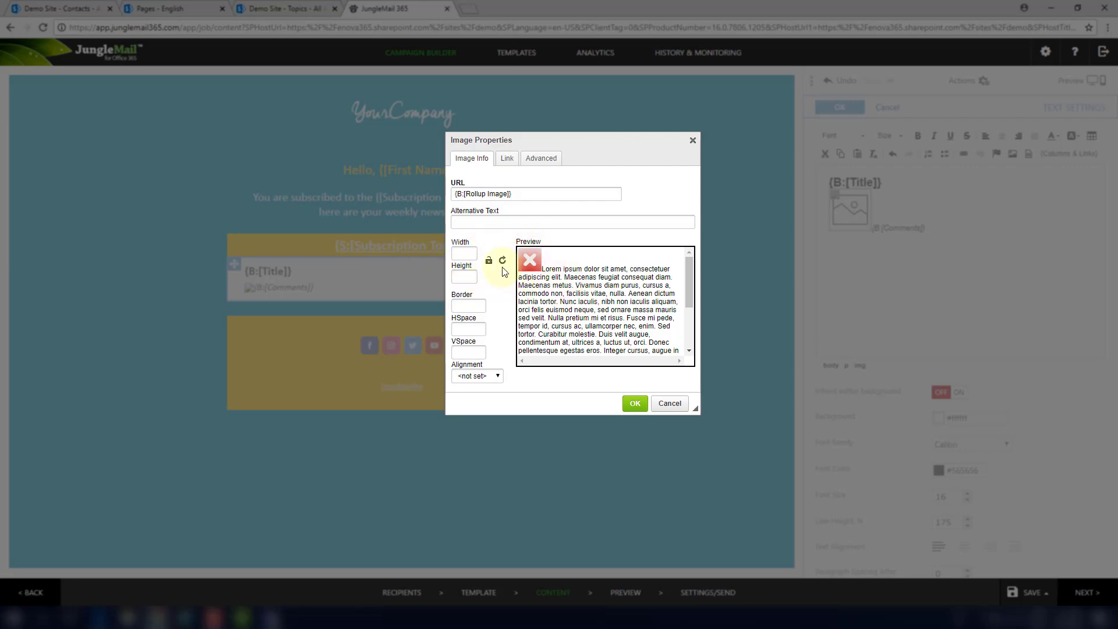
click(468, 255)
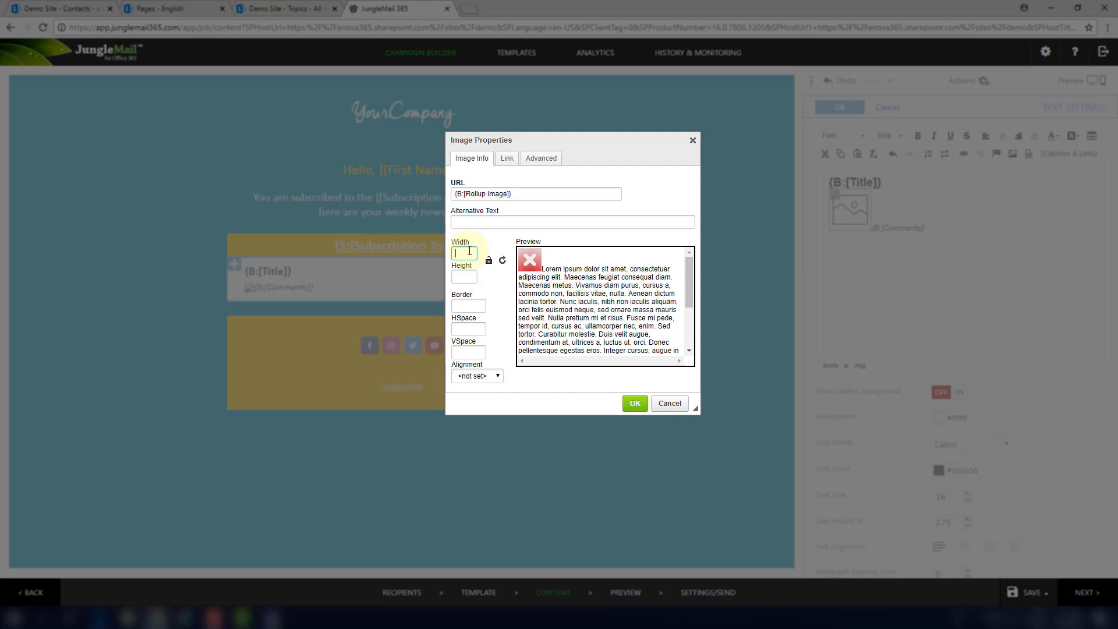
text(170)
click(469, 277)
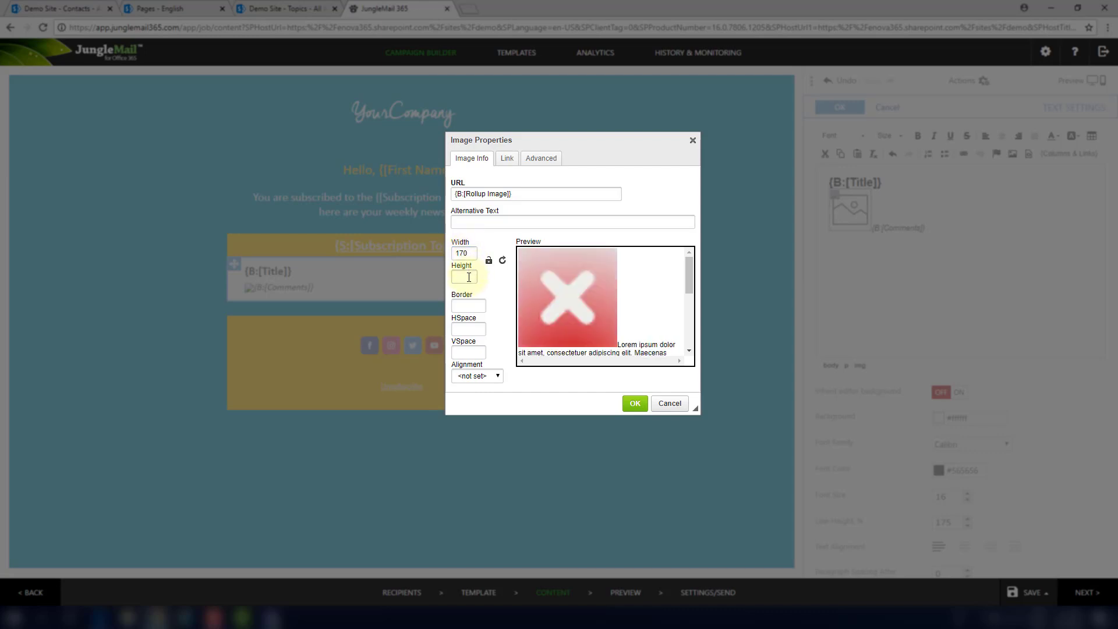
click(467, 276)
text(110)
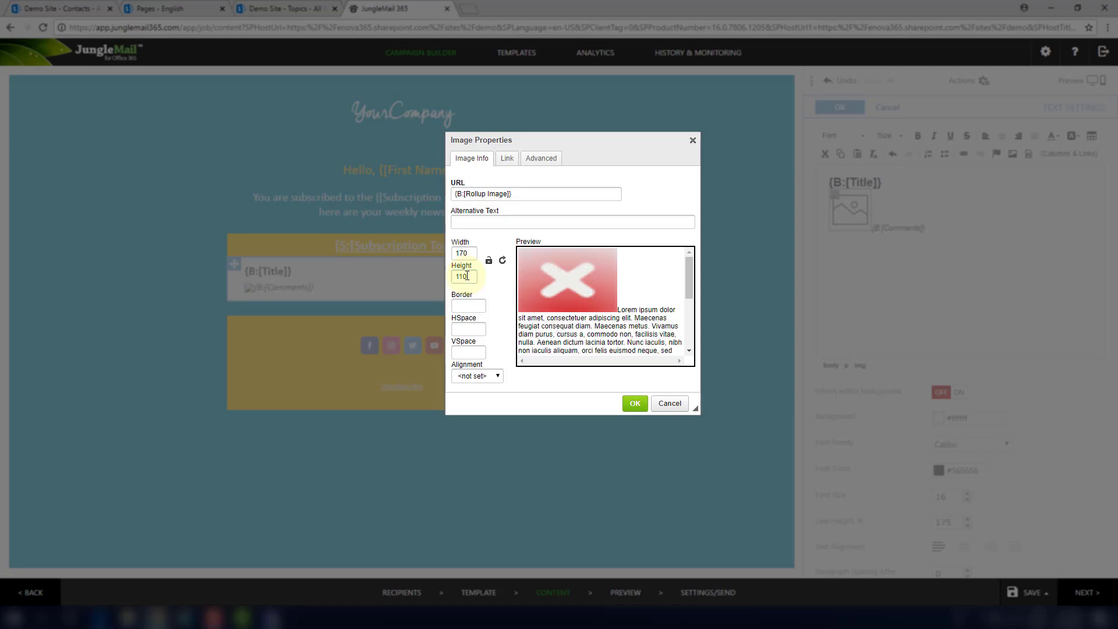
Give the Rollup Image placeholder a horizontal spacing of 5 and left alignment, and apply the image properties
click(469, 329)
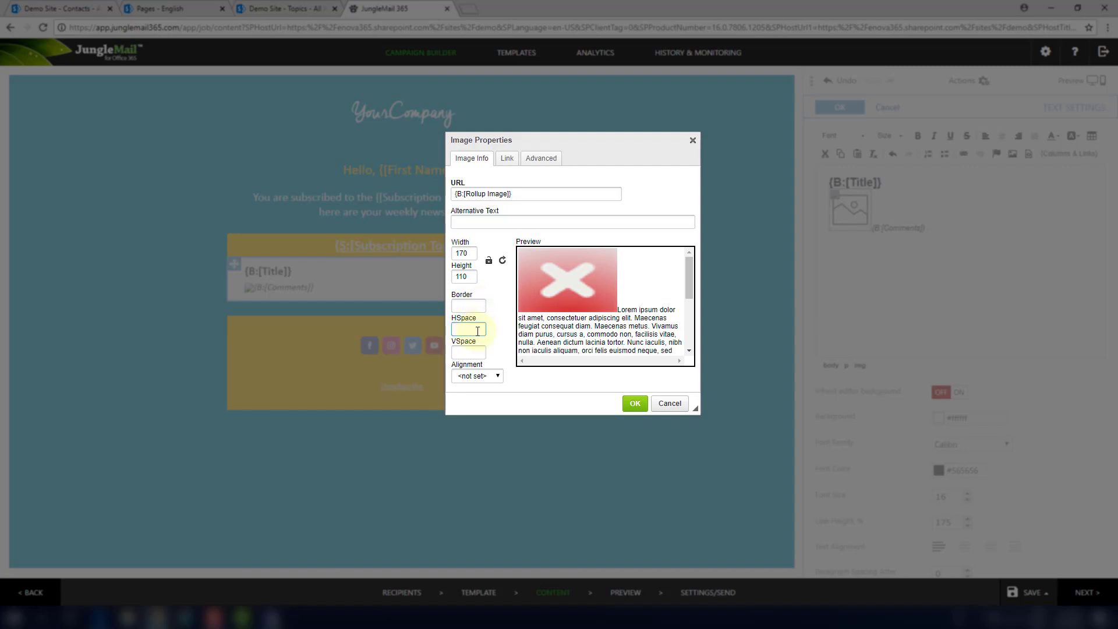
text(5)
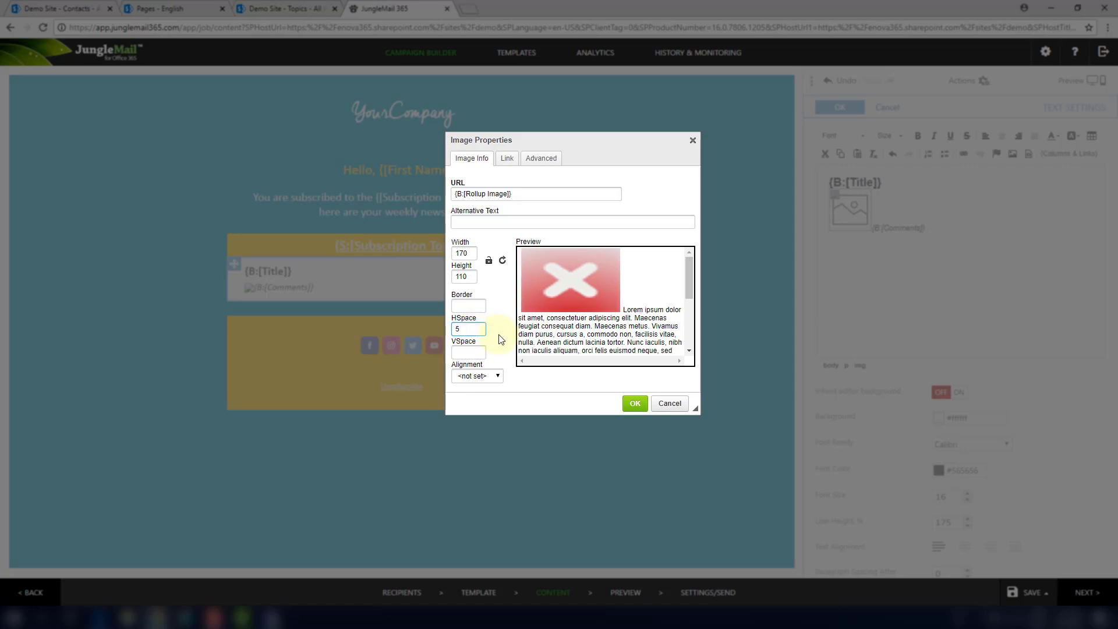
click(484, 376)
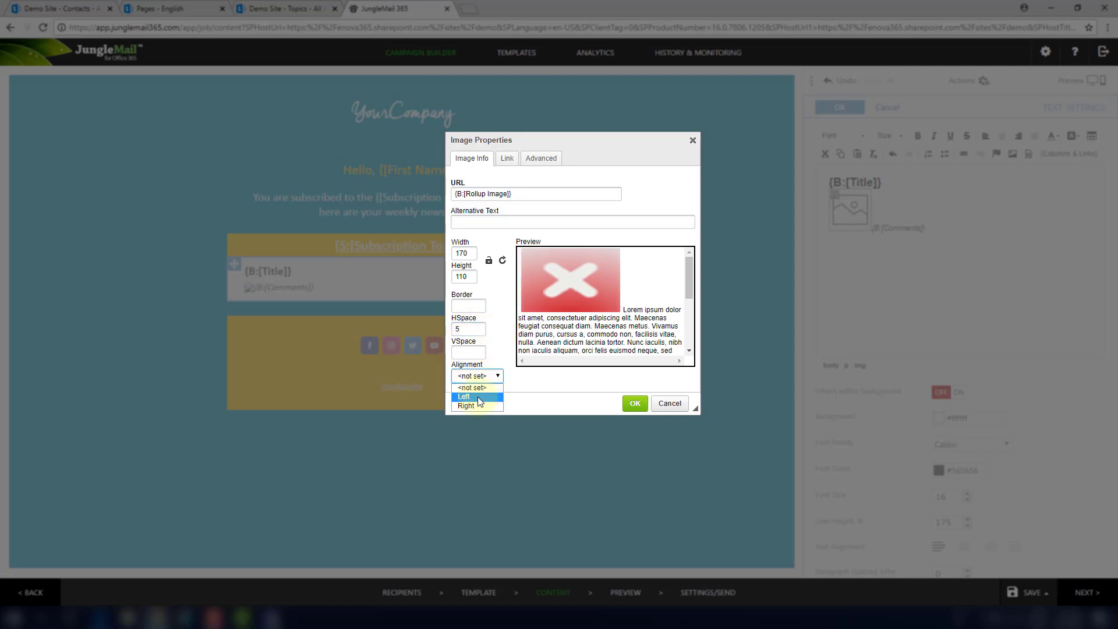
click(477, 397)
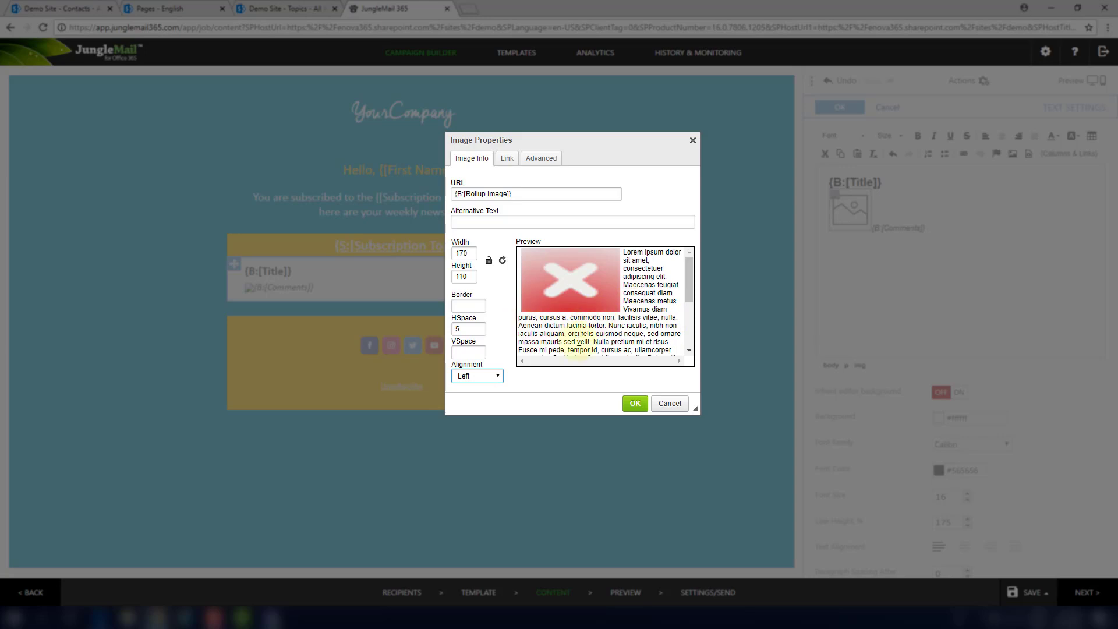
click(635, 403)
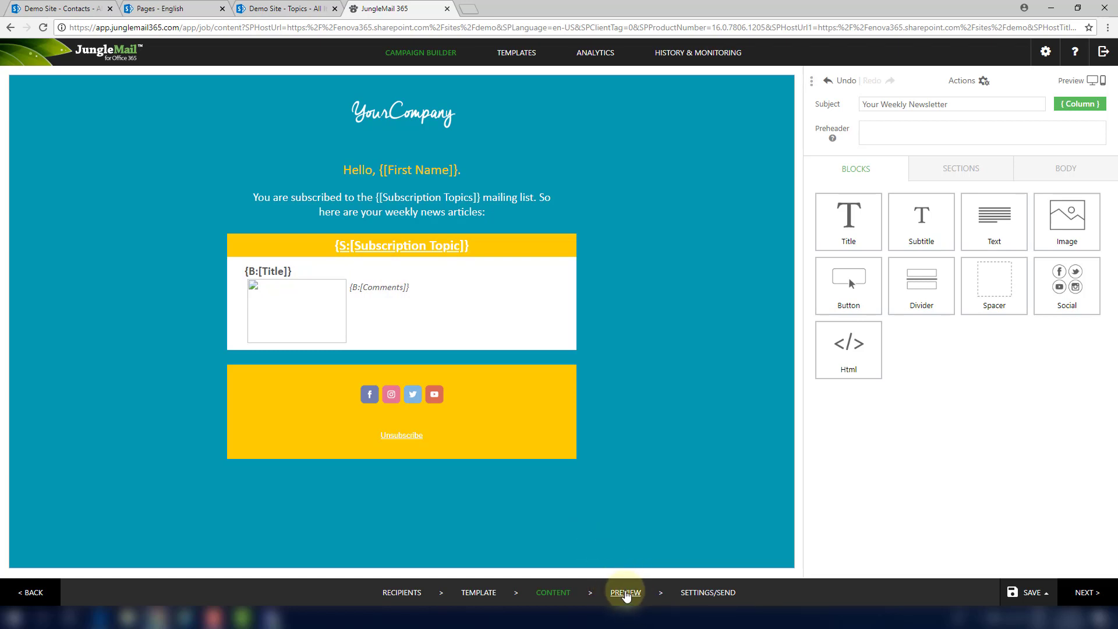
Preview the newsletter for the first recipient and examine the greeting, subscribed topics and news articles under each topic
click(626, 594)
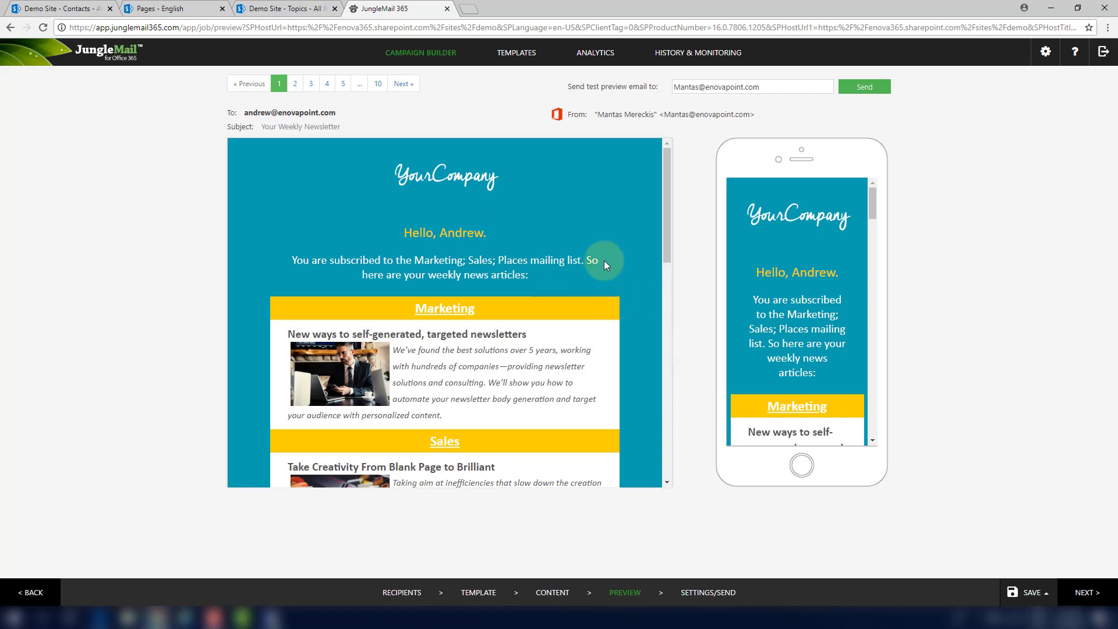
drag(661, 208, 660, 431)
click(598, 337)
scroll(658, 265, up, 5)
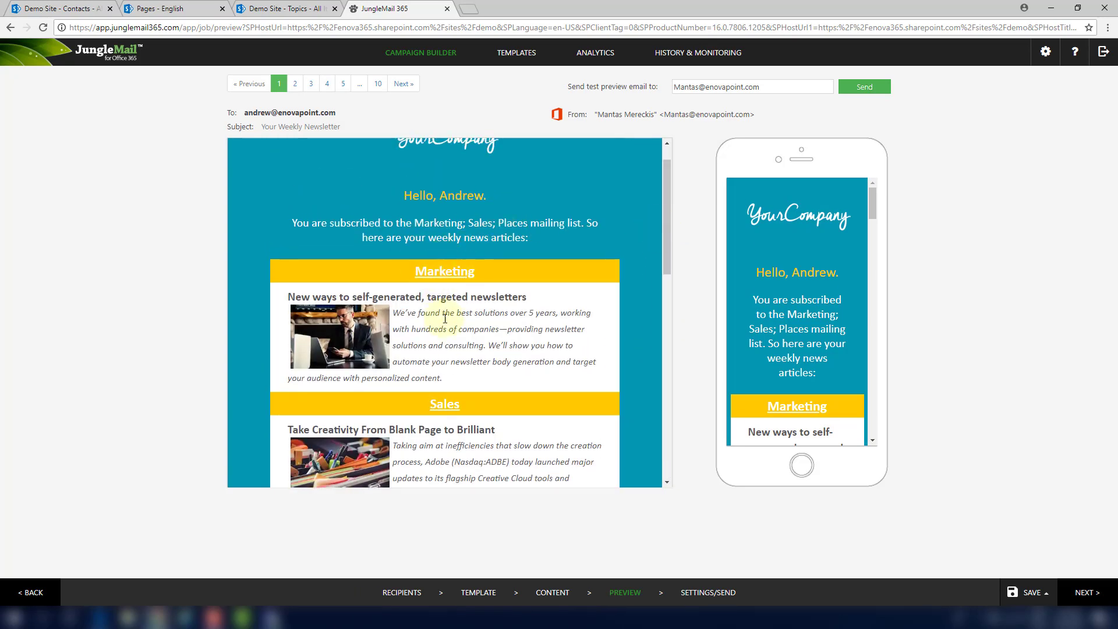
scroll(446, 317, down, 3)
scroll(454, 312, up, 3)
scroll(449, 234, up, 1)
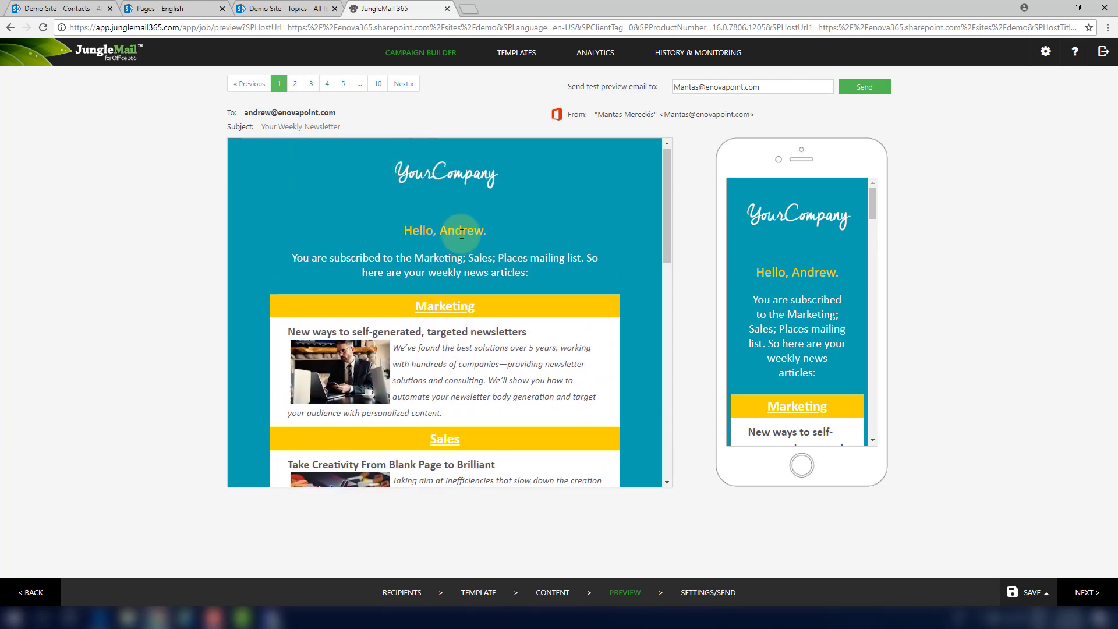
scroll(457, 301, down, 7)
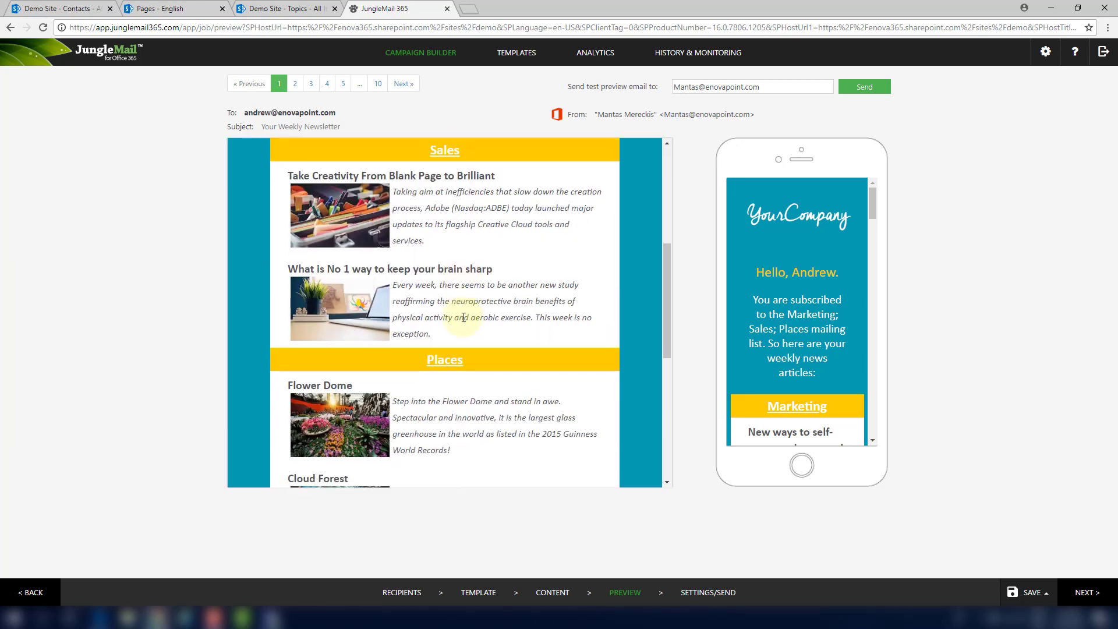
scroll(498, 322, up, 7)
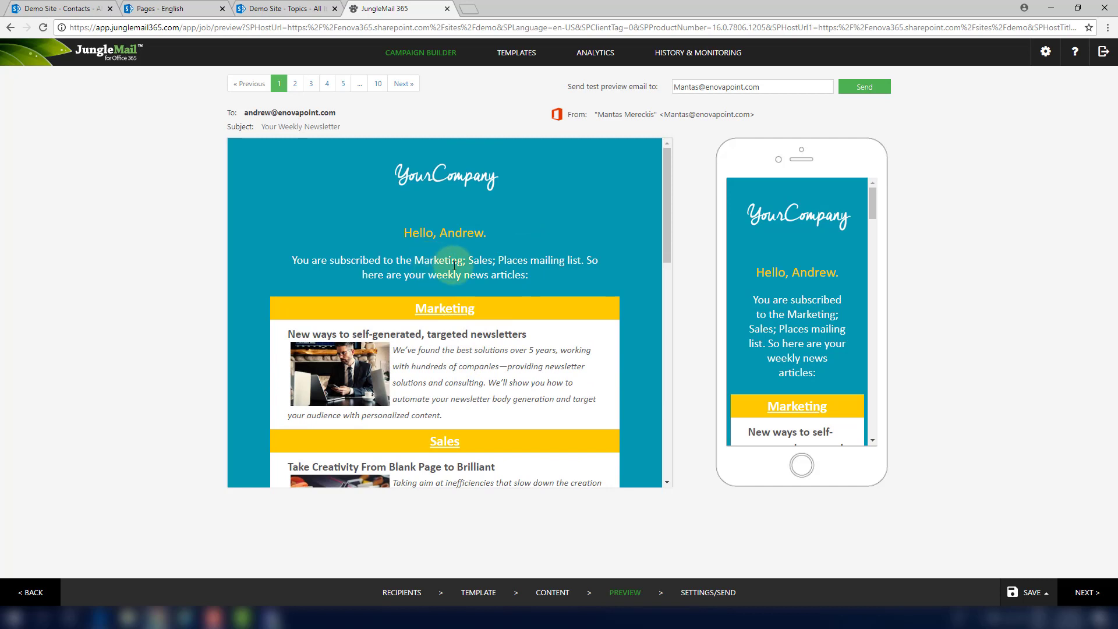
Examine the newsletter previews of the second and fifth recipients, comparing their subscription topics with the articles
click(294, 83)
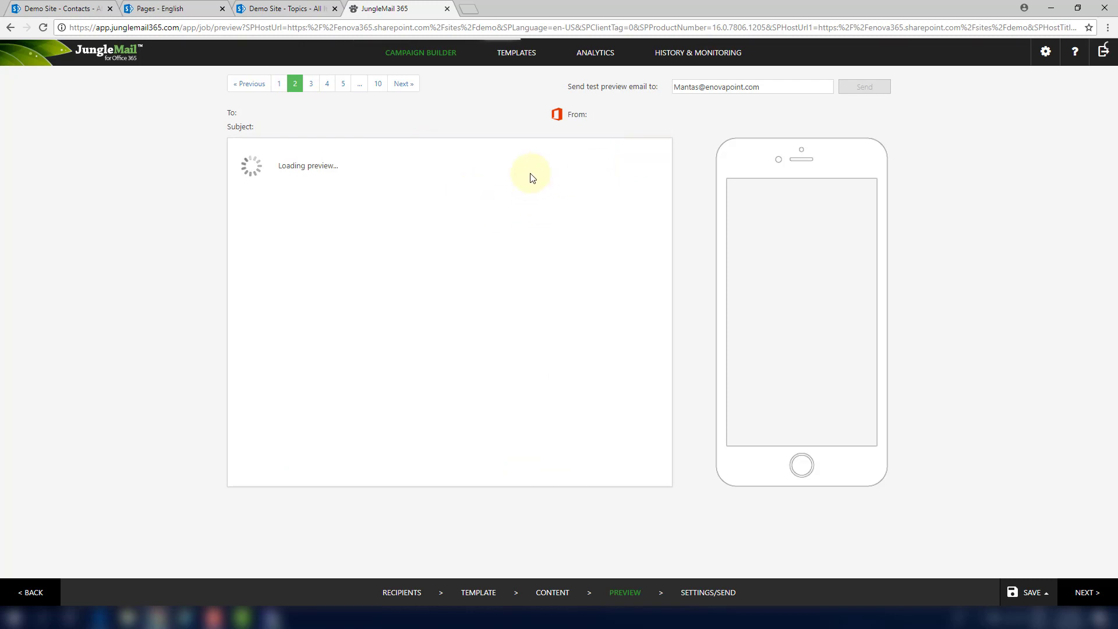
scroll(459, 229, down, 1)
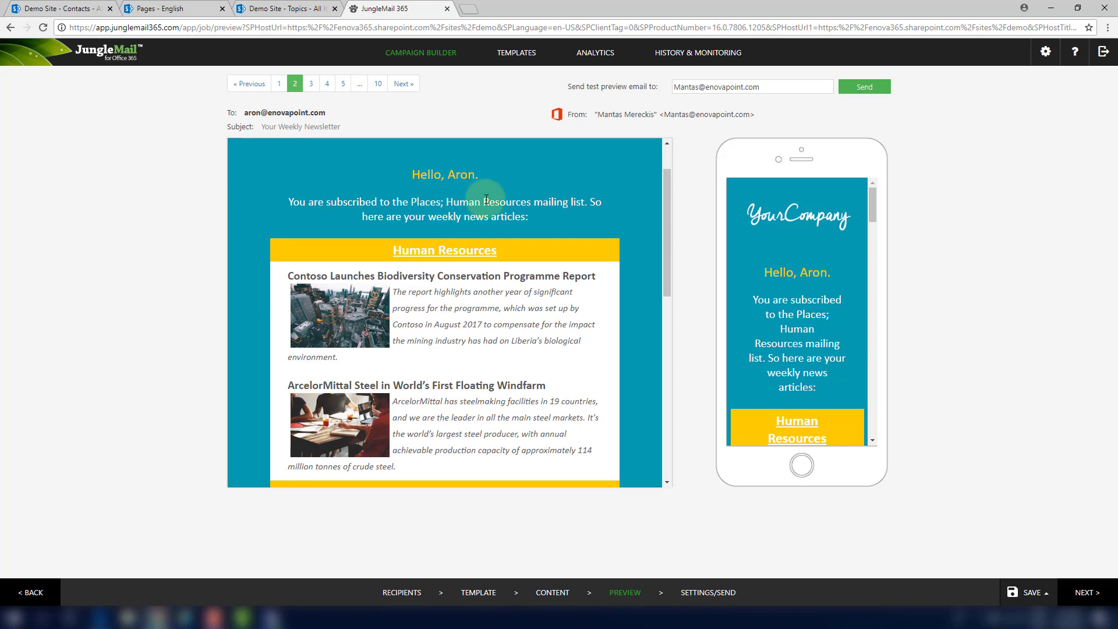
scroll(446, 216, down, 2)
scroll(443, 233, up, 2)
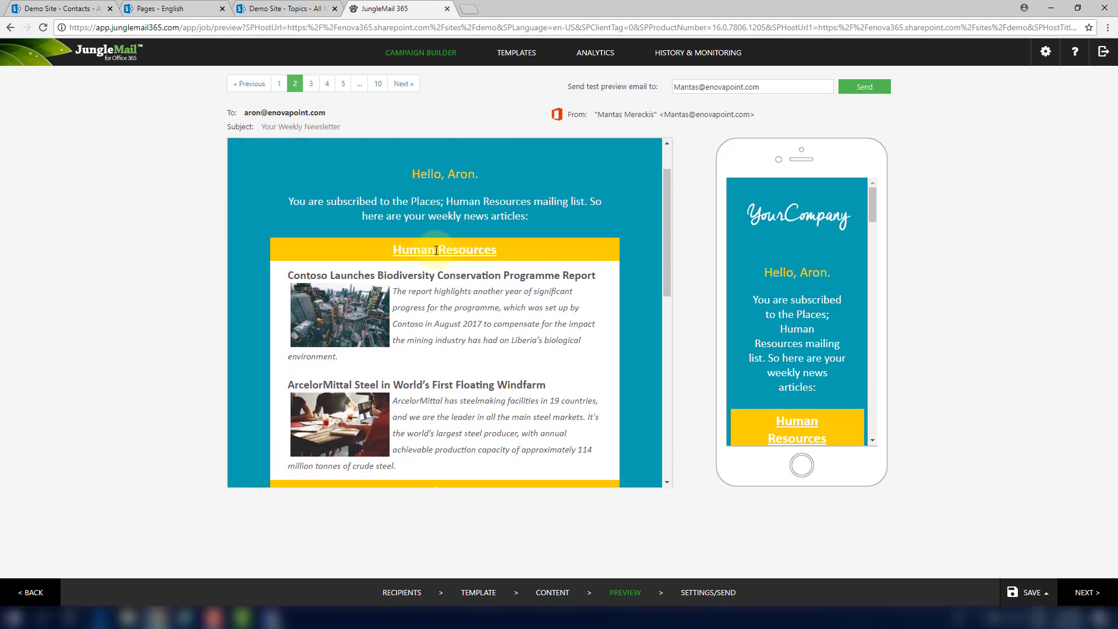
scroll(436, 251, down, 7)
scroll(408, 203, up, 8)
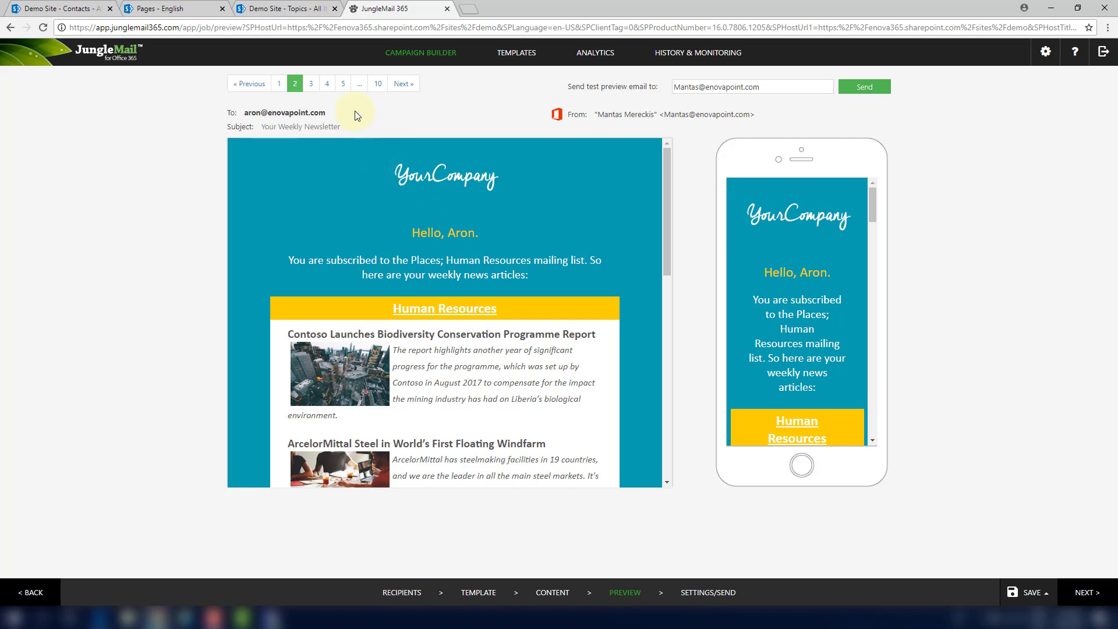
click(343, 83)
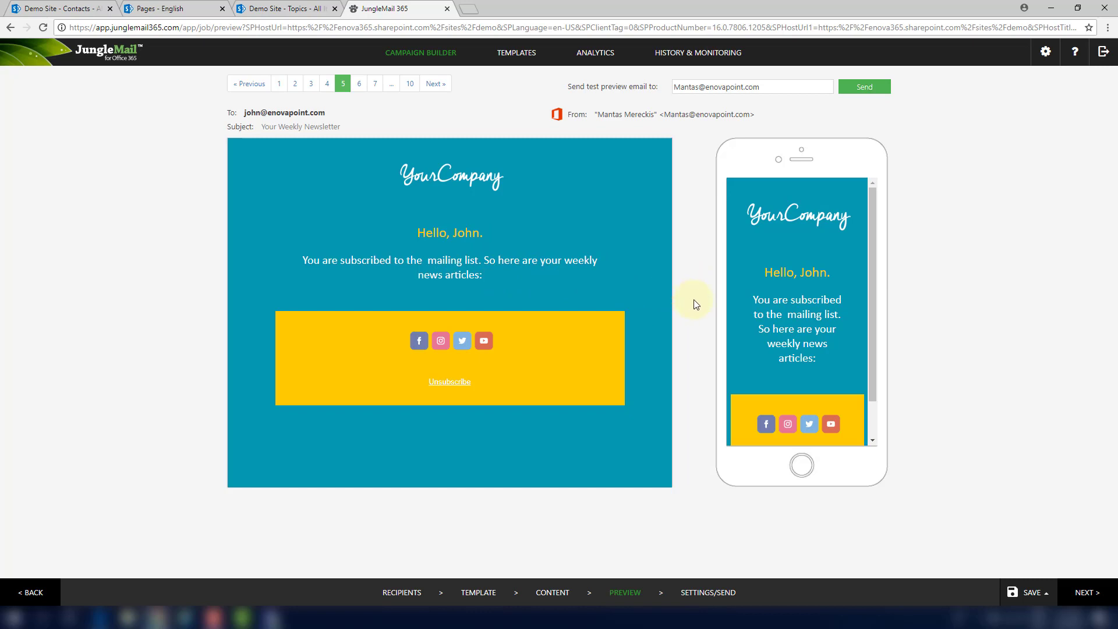
Set the dynamic Pages block's sending condition to not send the email if the result is empty, and apply it
click(552, 594)
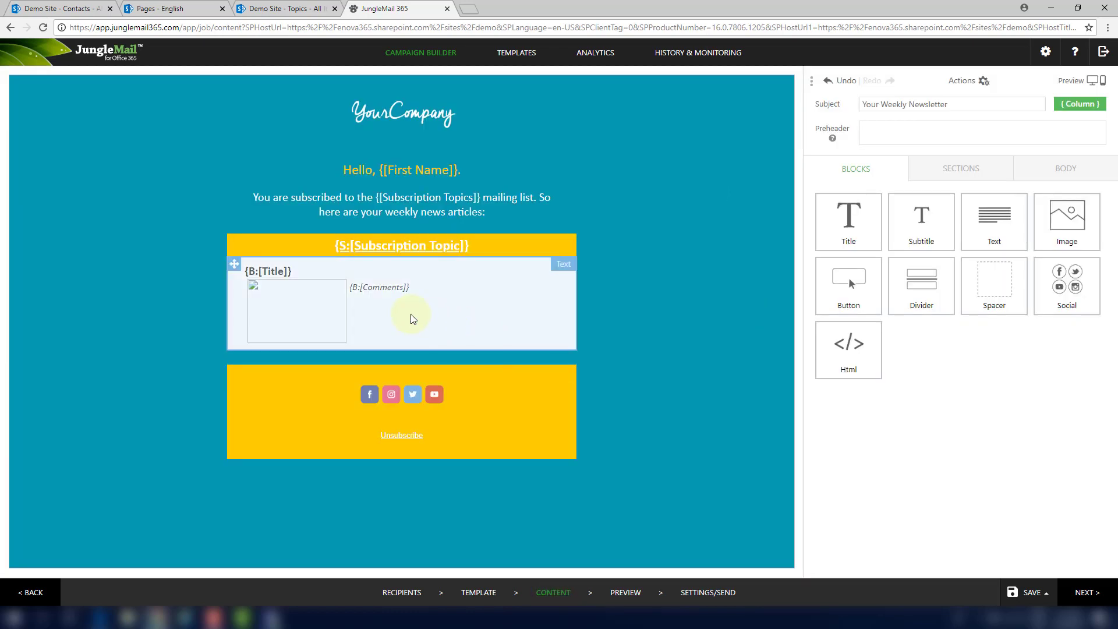
click(406, 311)
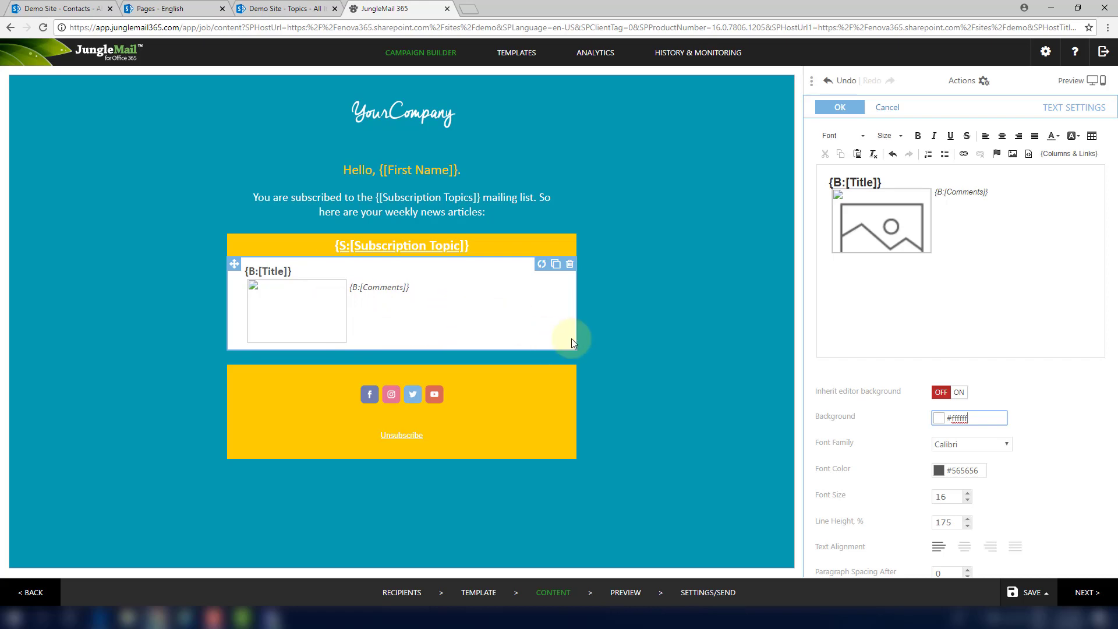
scroll(990, 368, down, 4)
scroll(987, 368, down, 3)
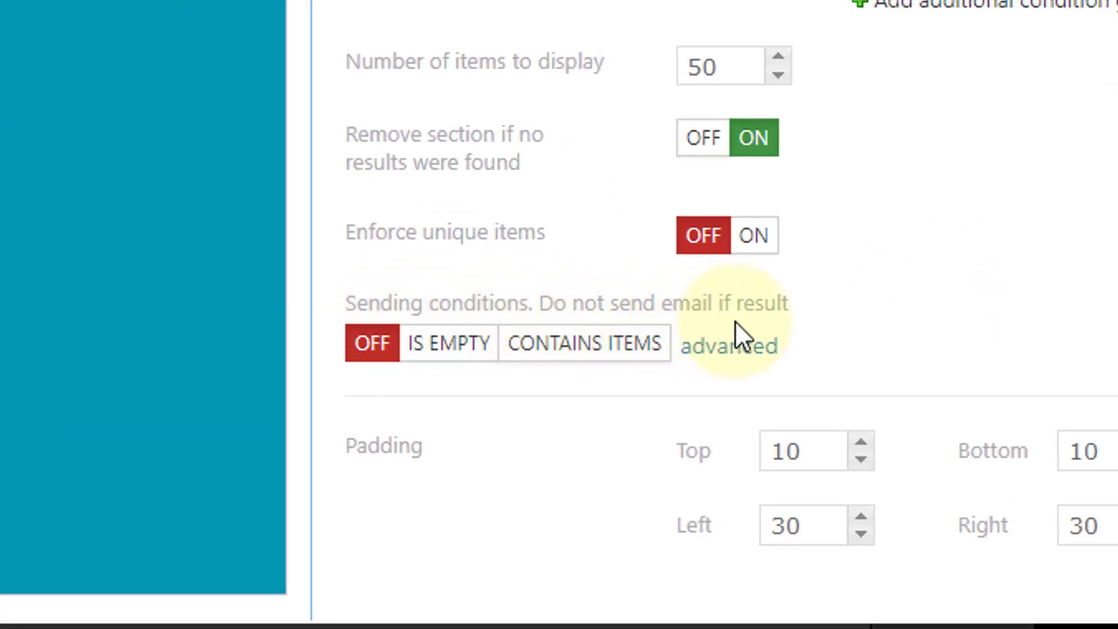
click(444, 361)
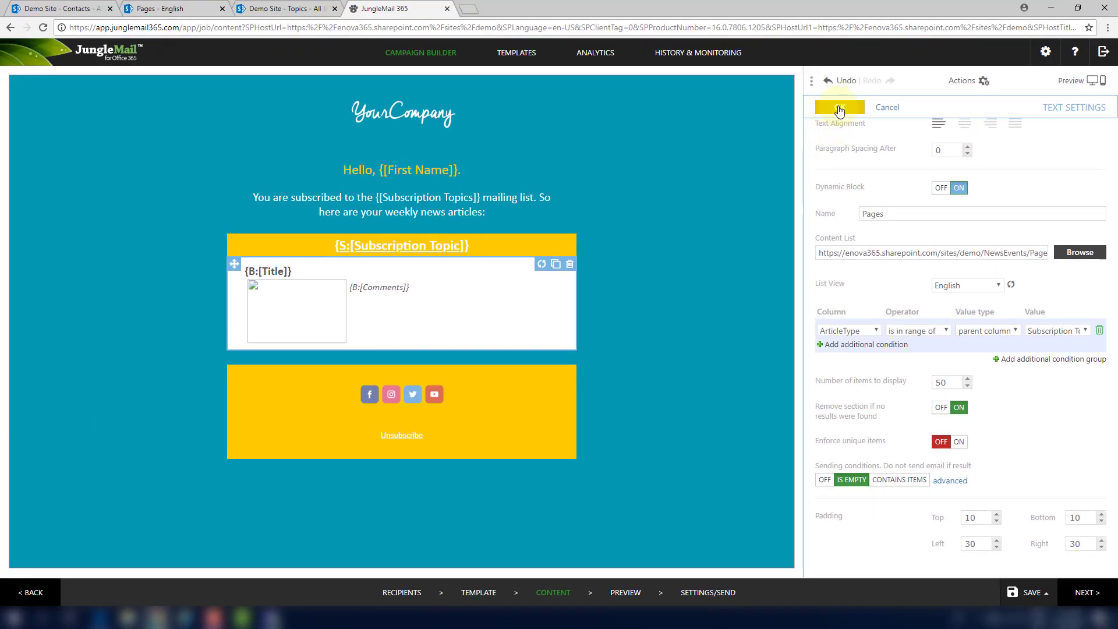
click(839, 110)
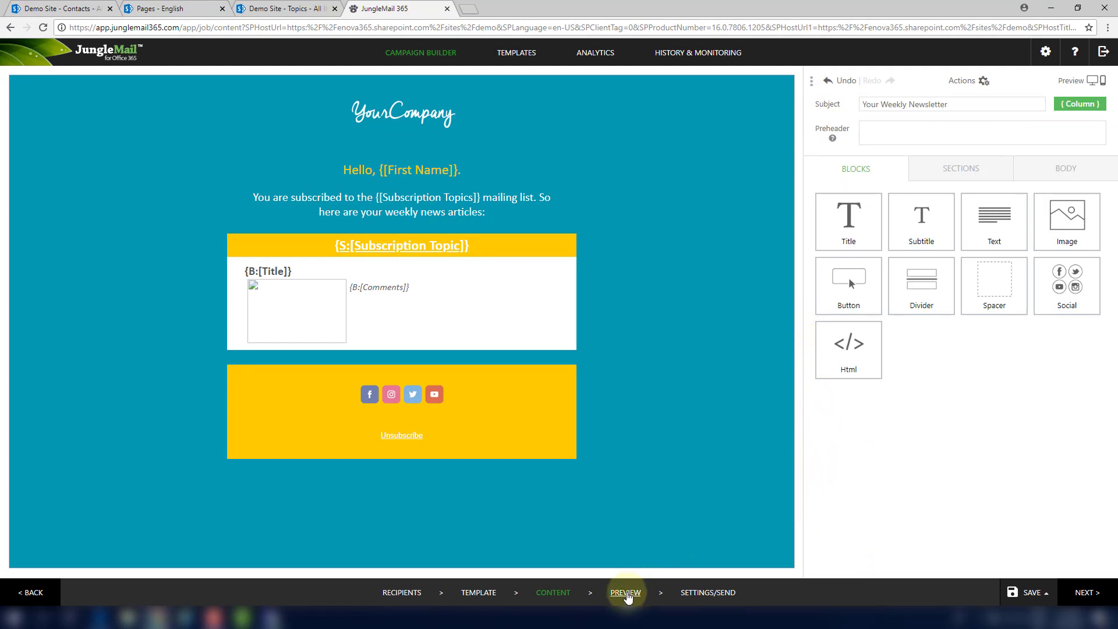
Check the newsletter previews of the fifth and third recipients and proceed to the campaign's sending settings
click(626, 593)
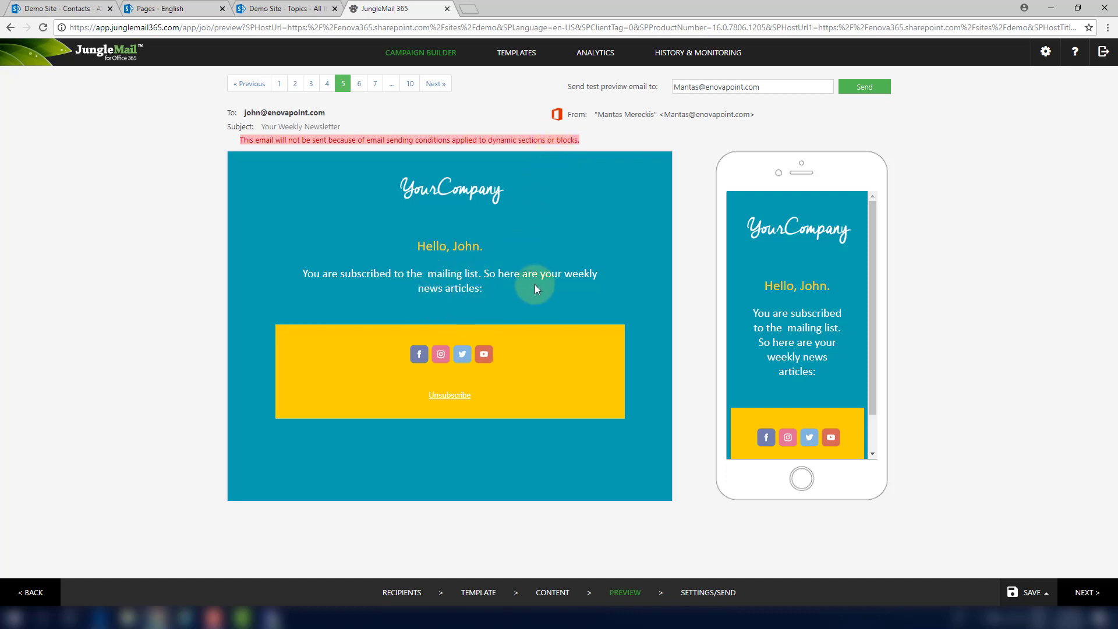
click(311, 83)
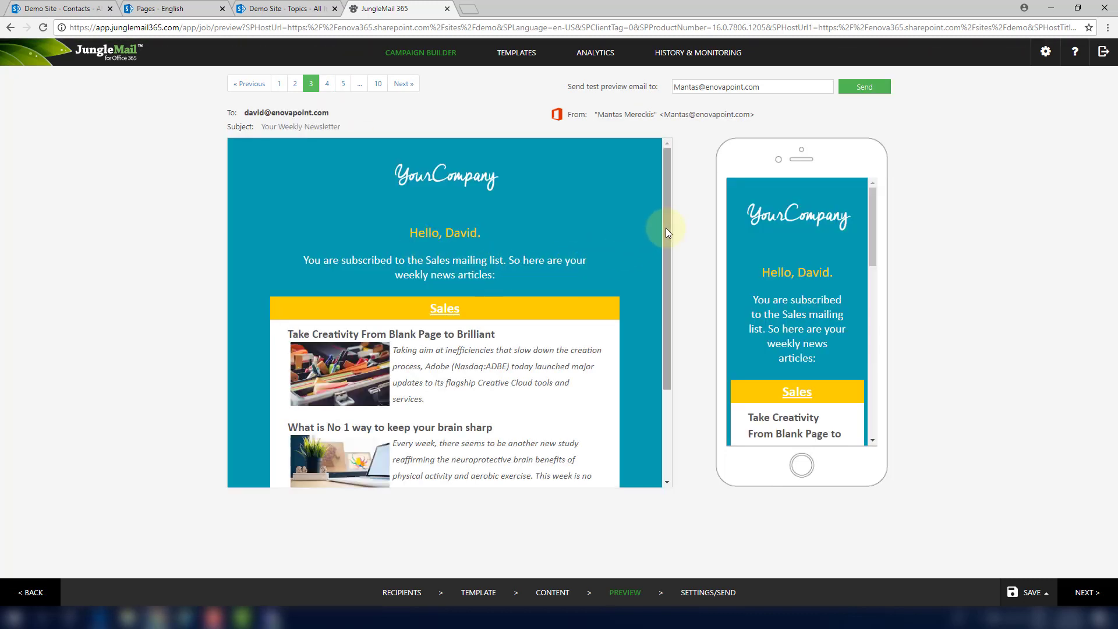
drag(668, 234, 637, 221)
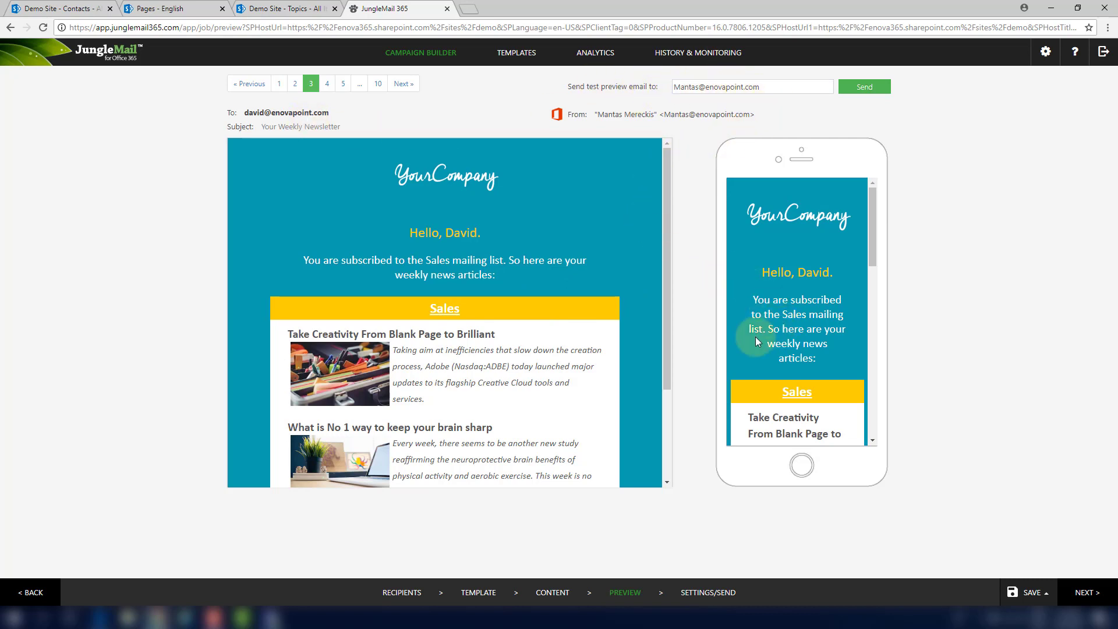
scroll(550, 421, down, 3)
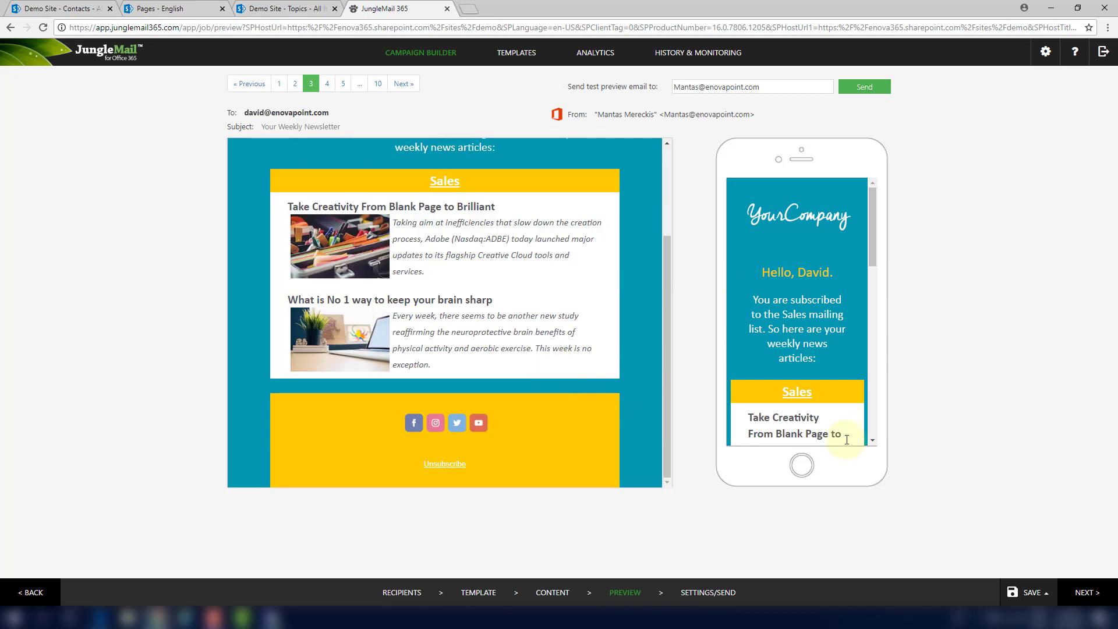
click(1088, 594)
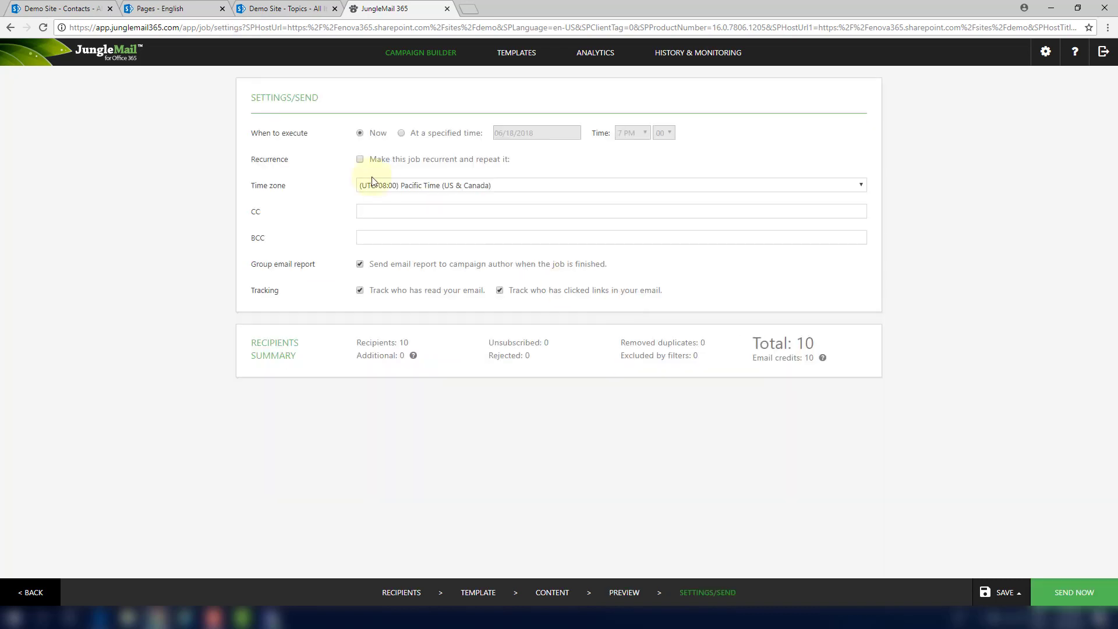
Try the specified-time and recurrence options for the campaign, and reset its execution to Now
click(402, 133)
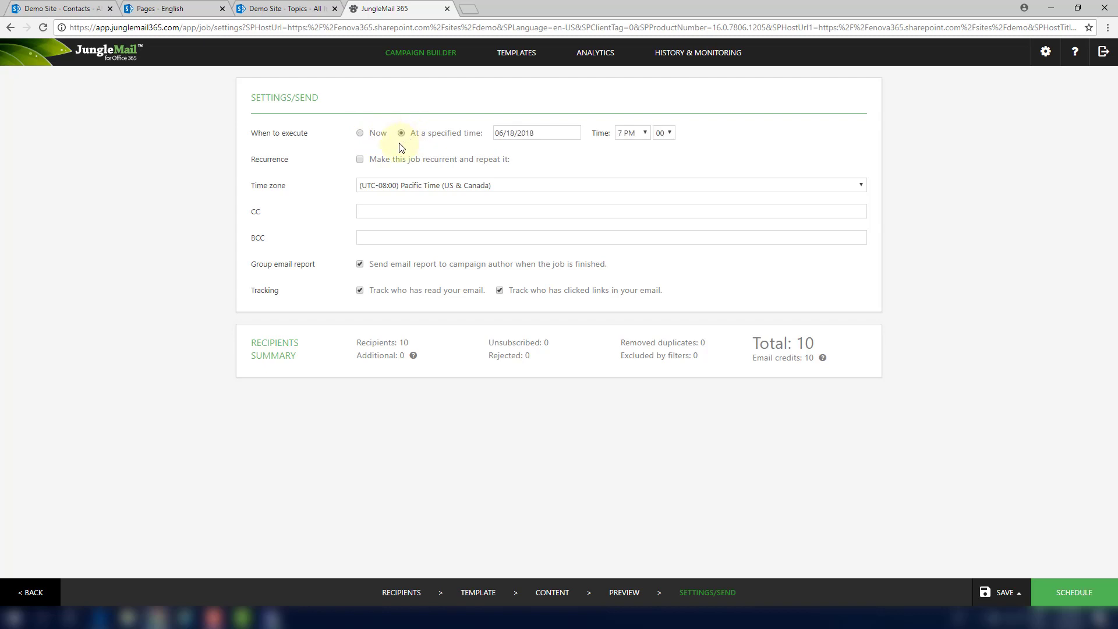
click(360, 160)
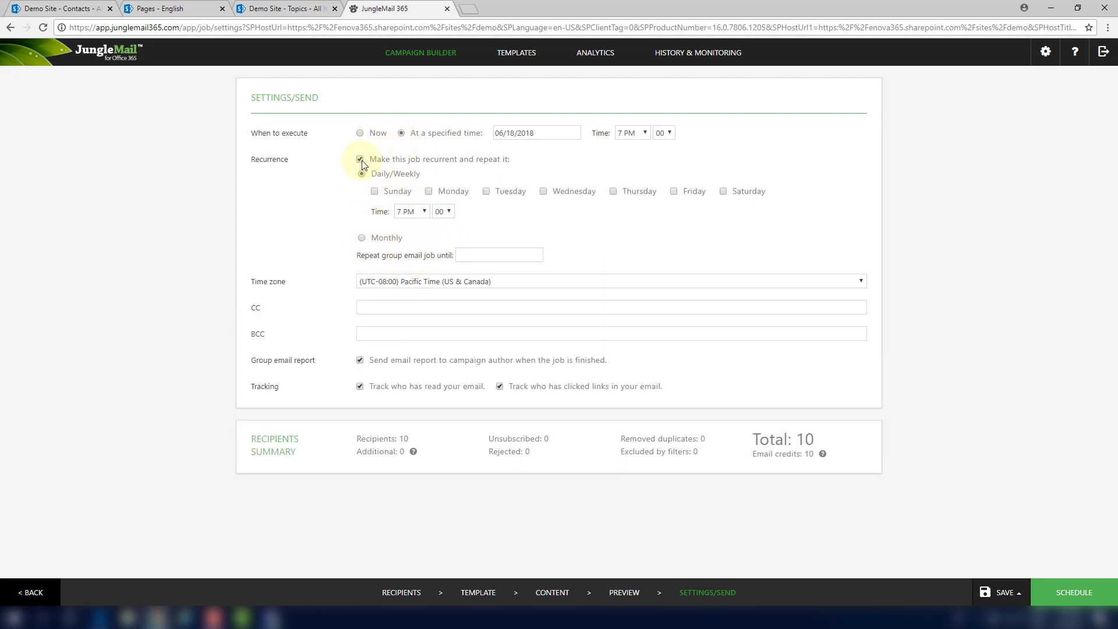
click(359, 160)
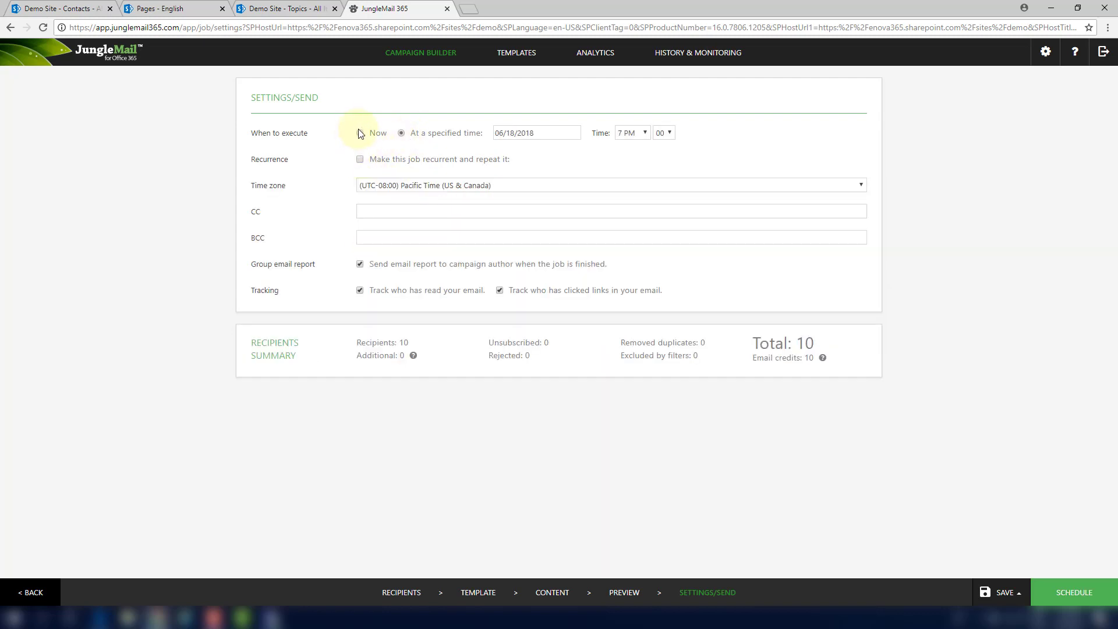
click(360, 133)
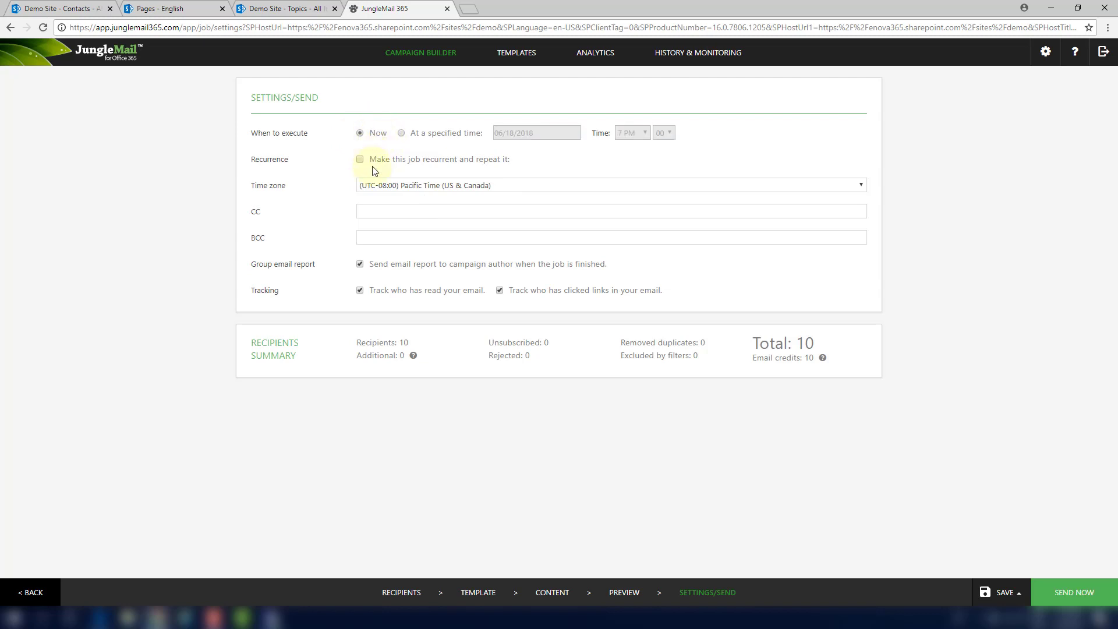